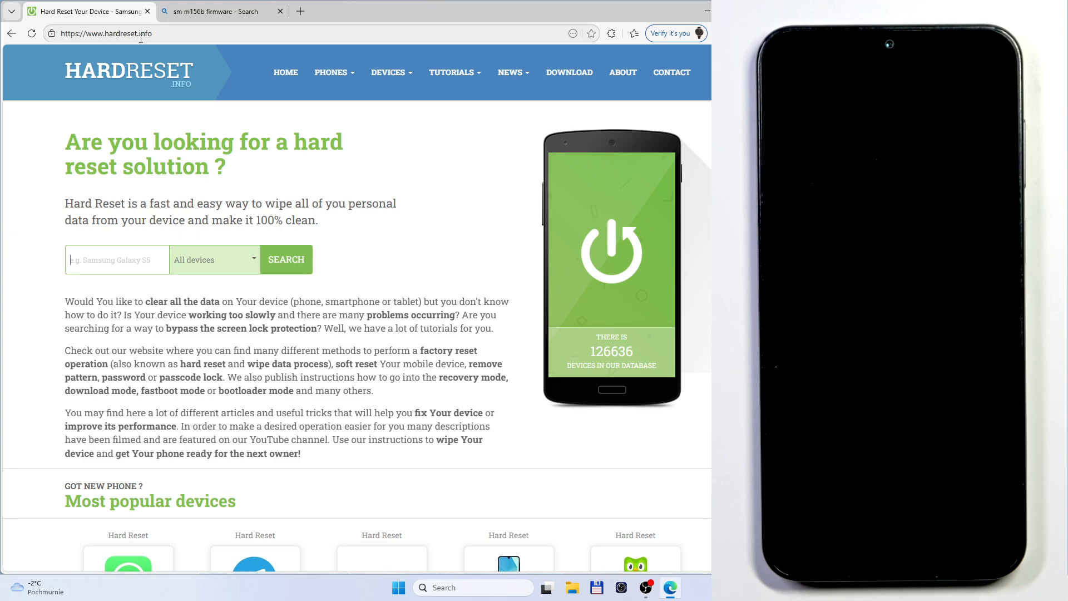
Search the HardReset.info download section for "samsung drivers" and open the Samsung Drivers download page
{"action": "left_click", "coordinate": [568, 73]}
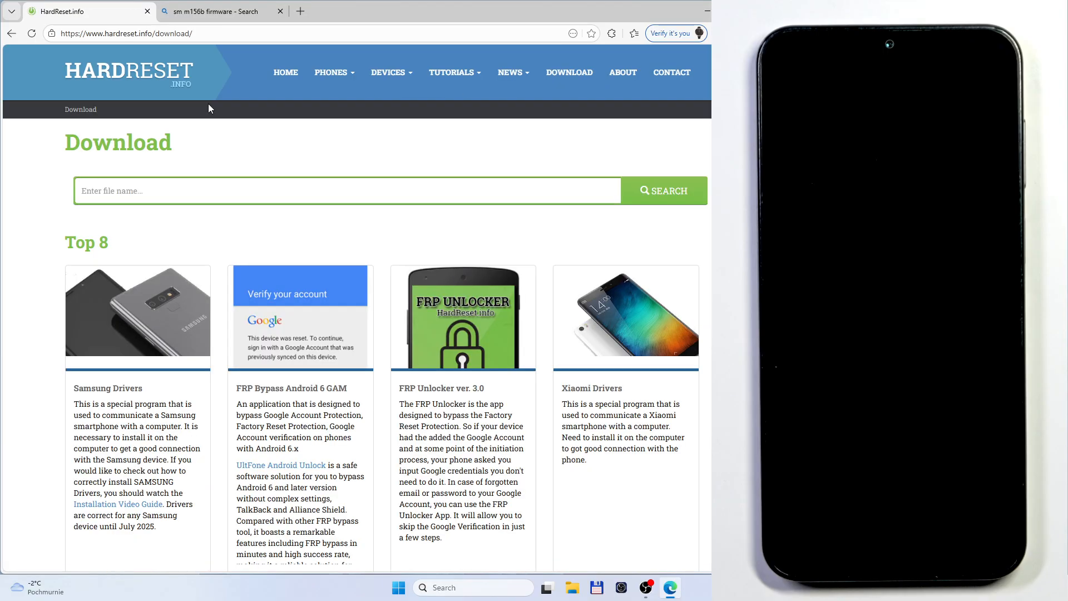
{"action": "left_click", "coordinate": [206, 188]}
{"action": "type", "text": "sam"}
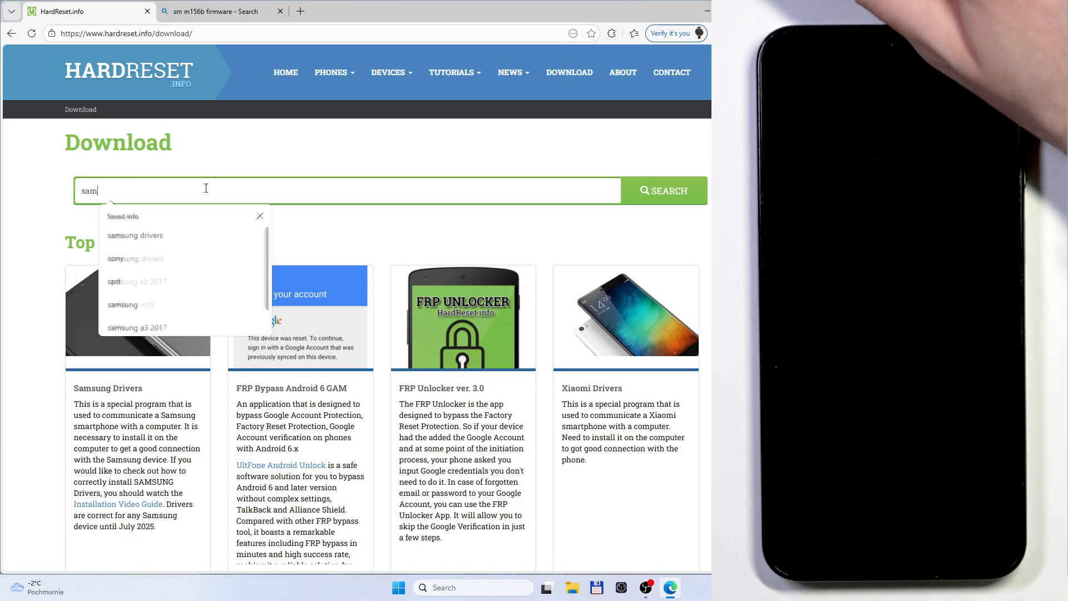
{"action": "type", "text": "sung drivers"}
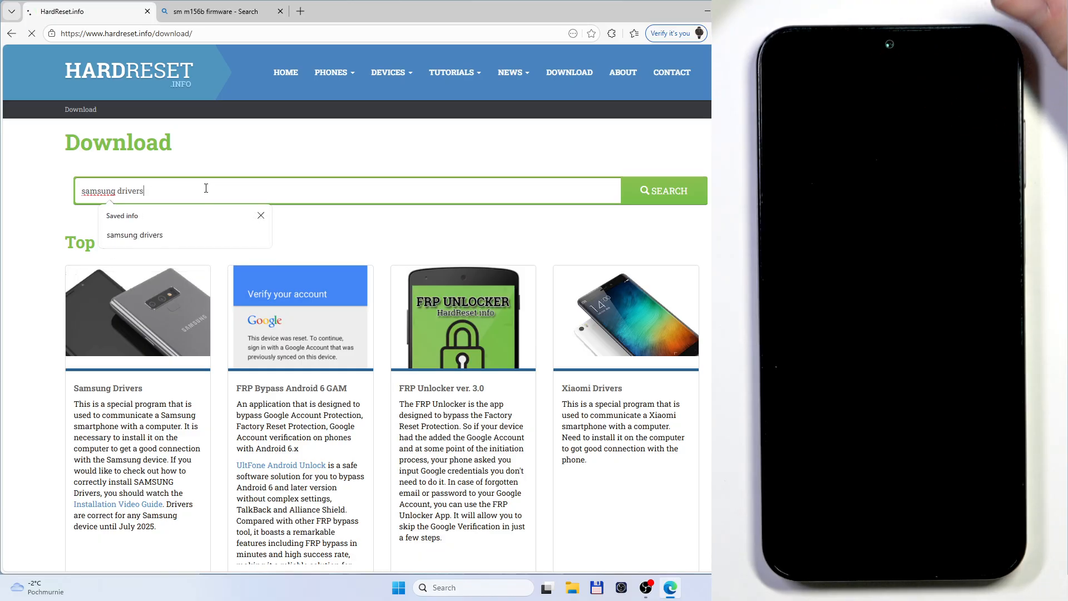
{"action": "key", "text": "Return"}
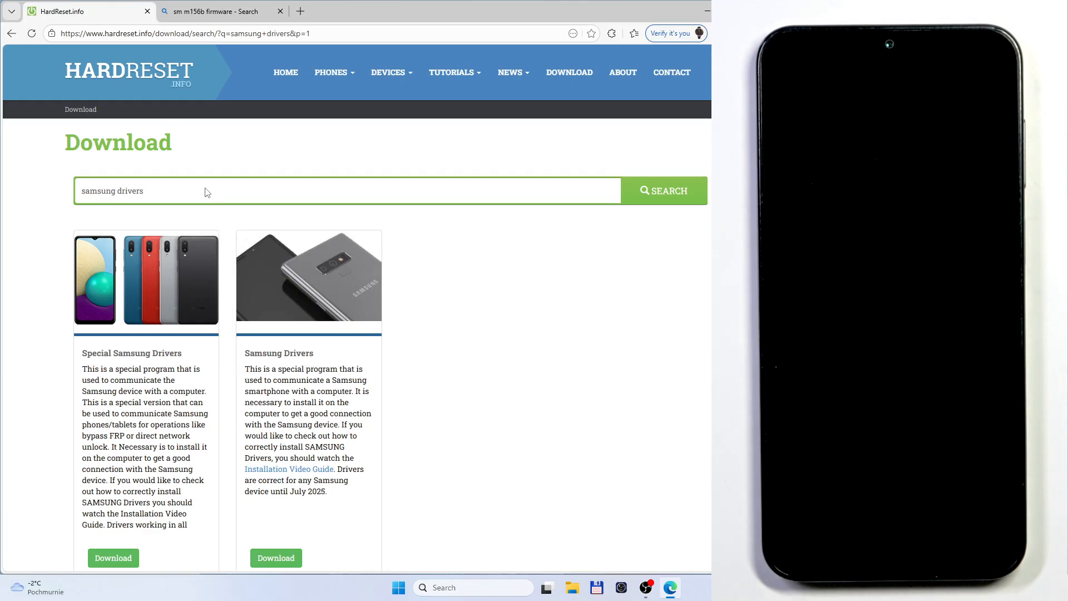
{"action": "left_click", "coordinate": [287, 357]}
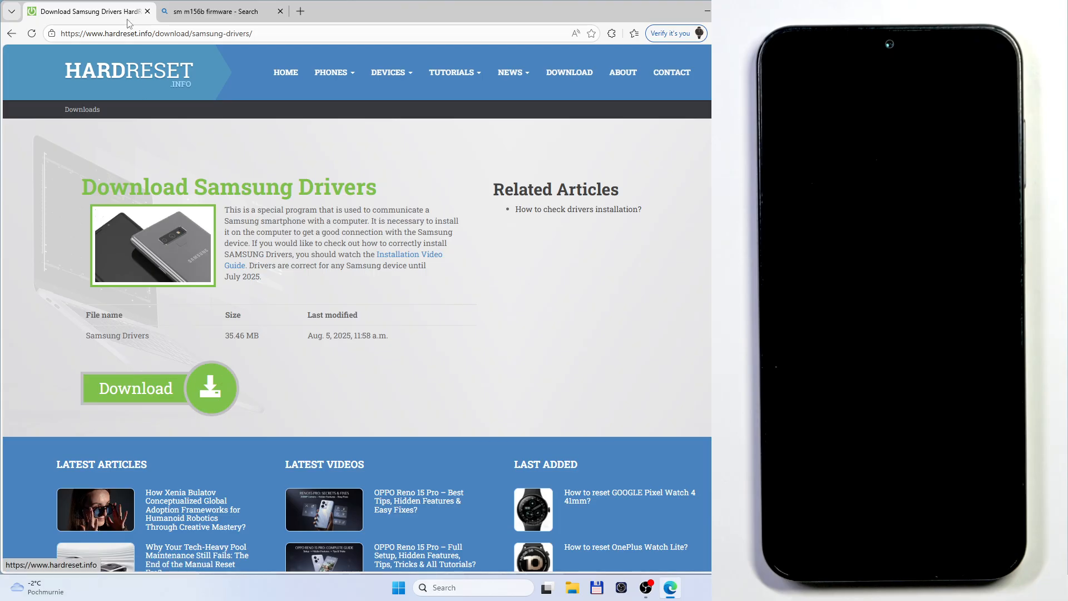
Search the site's download section for "odin" and open the Odin3 v3.14.4 download page
{"action": "left_click", "coordinate": [569, 72]}
{"action": "left_click", "coordinate": [276, 198]}
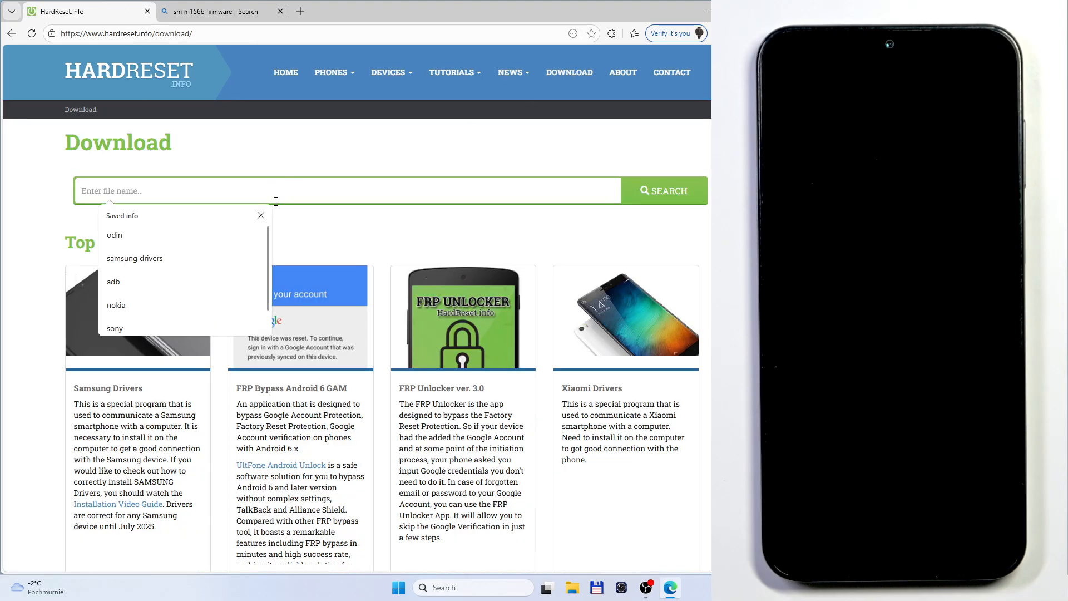
{"action": "type", "text": "odin"}
{"action": "key", "text": "Return"}
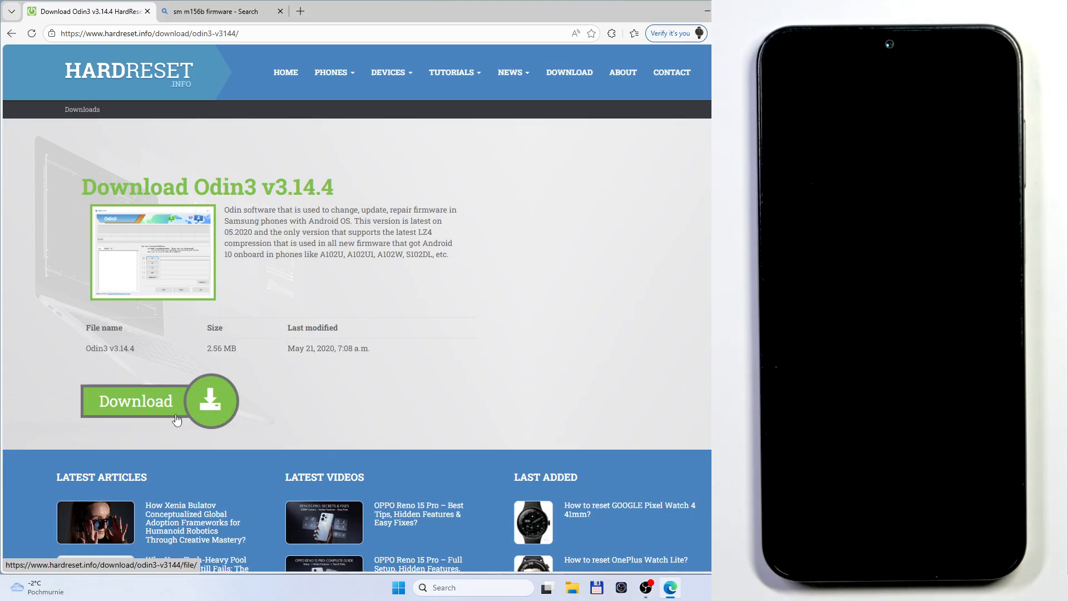
Open the SamFw SM-M156B/Galaxy M15 5G firmware page from the web search results and choose the European Union EUX region
{"action": "left_click", "coordinate": [241, 9]}
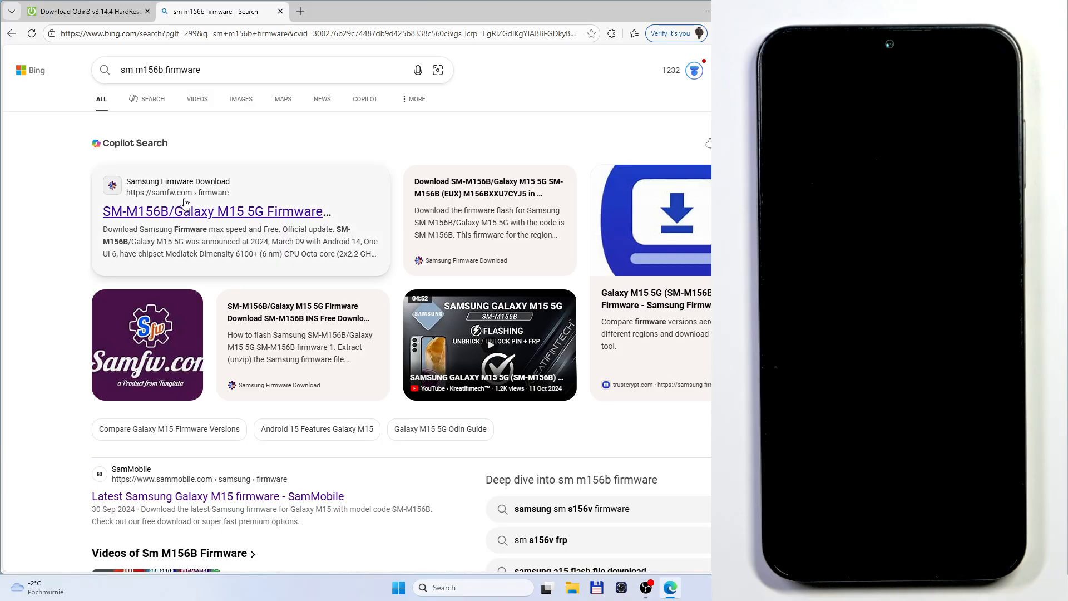
{"action": "left_click", "coordinate": [143, 216]}
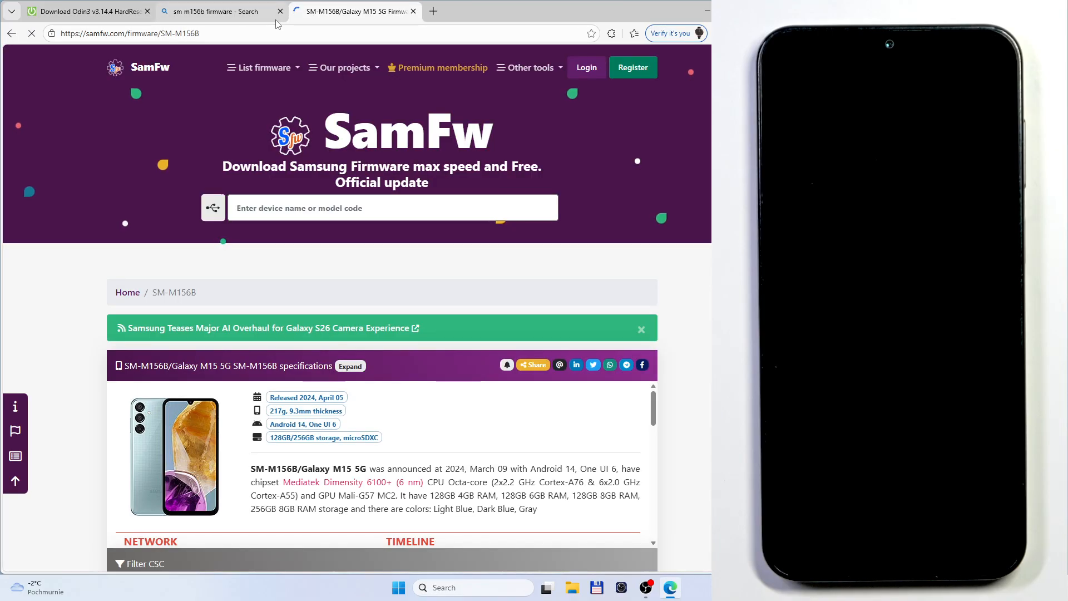
{"action": "scroll", "coordinate": [256, 214], "scroll_direction": "down", "scroll_amount": 1}
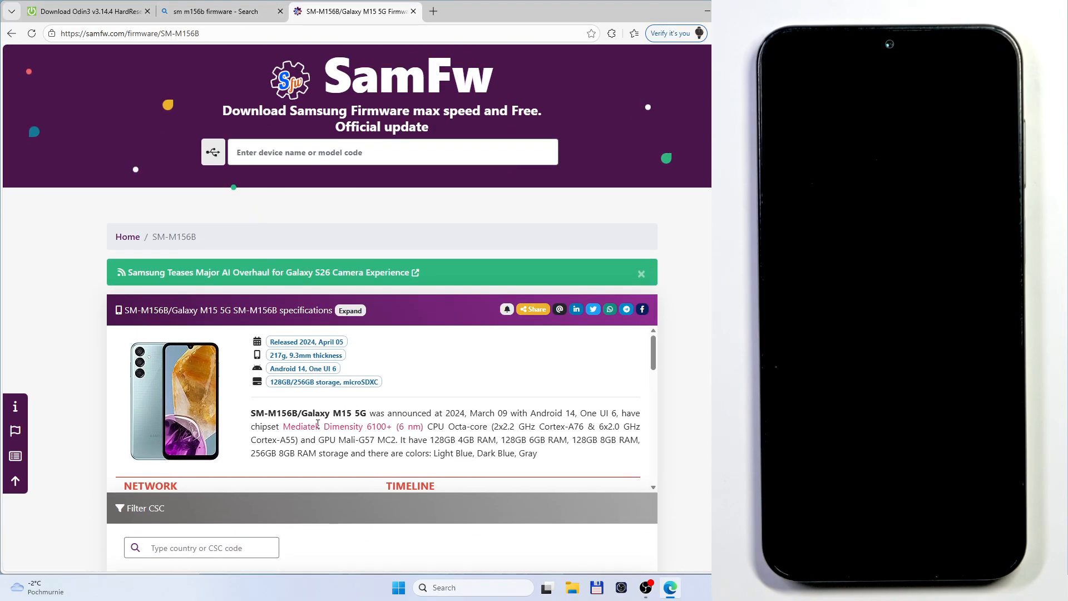
{"action": "scroll", "coordinate": [318, 425], "scroll_direction": "down", "scroll_amount": 1}
{"action": "scroll", "coordinate": [612, 388], "scroll_direction": "down", "scroll_amount": 4}
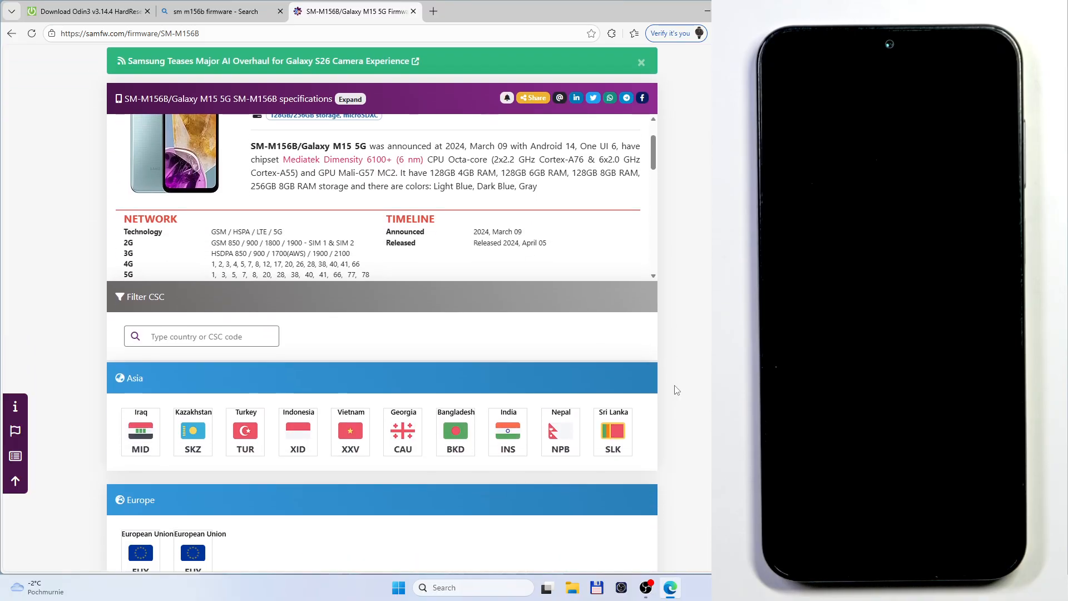
{"action": "scroll", "coordinate": [341, 335], "scroll_direction": "down", "scroll_amount": 1}
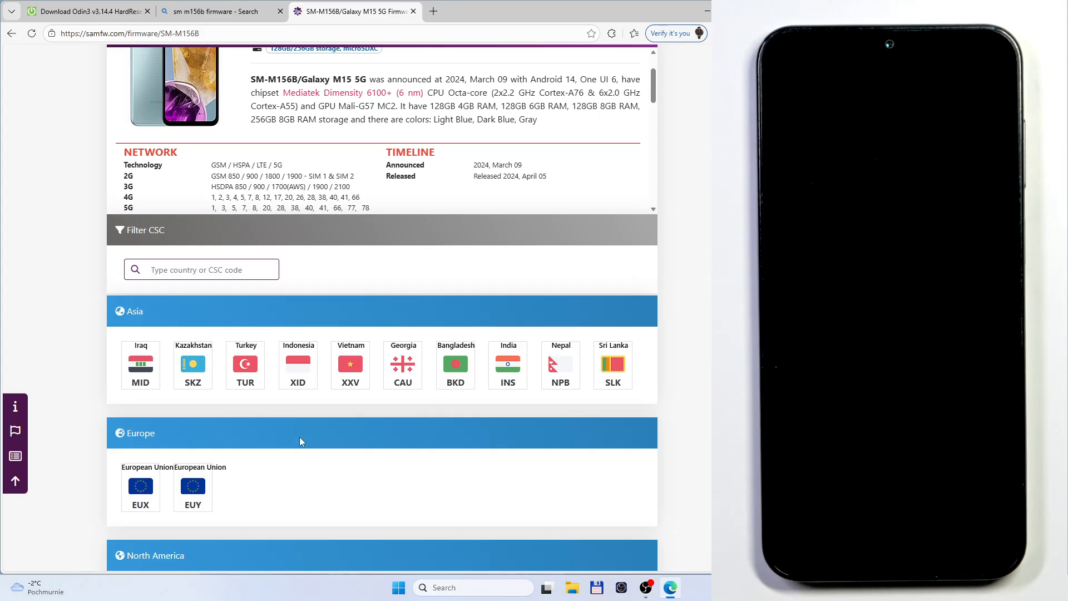
{"action": "scroll", "coordinate": [300, 436], "scroll_direction": "down", "scroll_amount": 1}
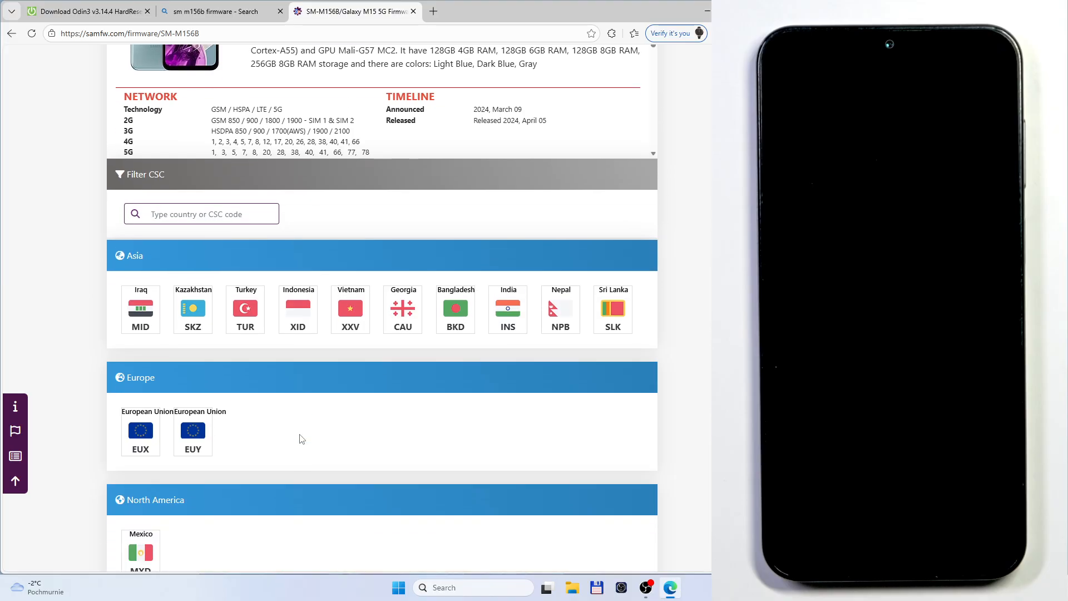
{"action": "left_click", "coordinate": [148, 439]}
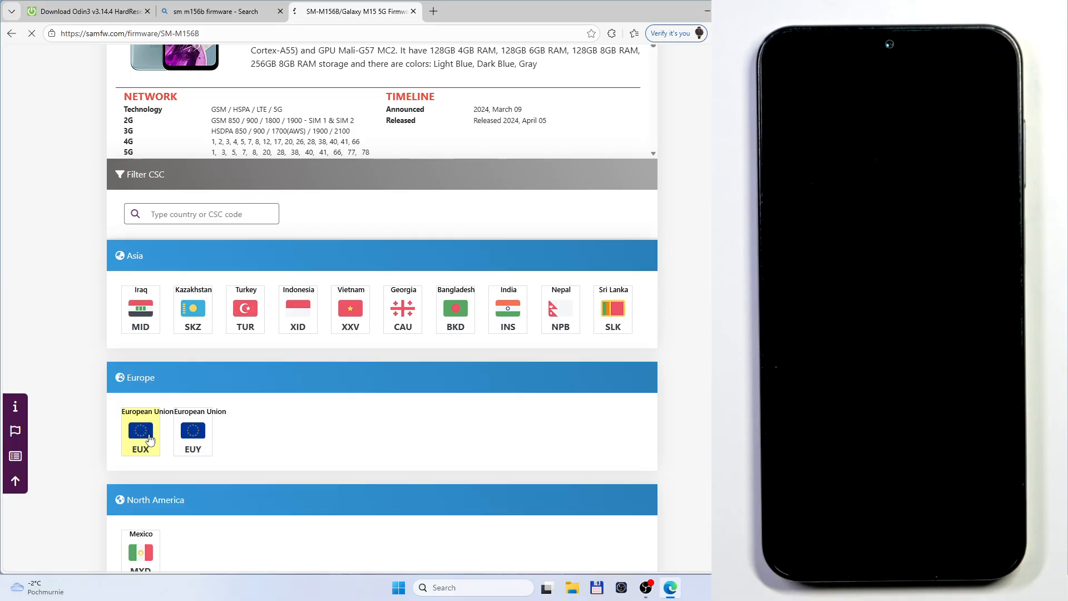
Open firmware version M156BXXU7CYJ5 for EUX and request its full download from the SamFw server
{"action": "scroll", "coordinate": [709, 314], "scroll_direction": "down", "scroll_amount": 2}
{"action": "scroll", "coordinate": [709, 315], "scroll_direction": "down", "scroll_amount": 6}
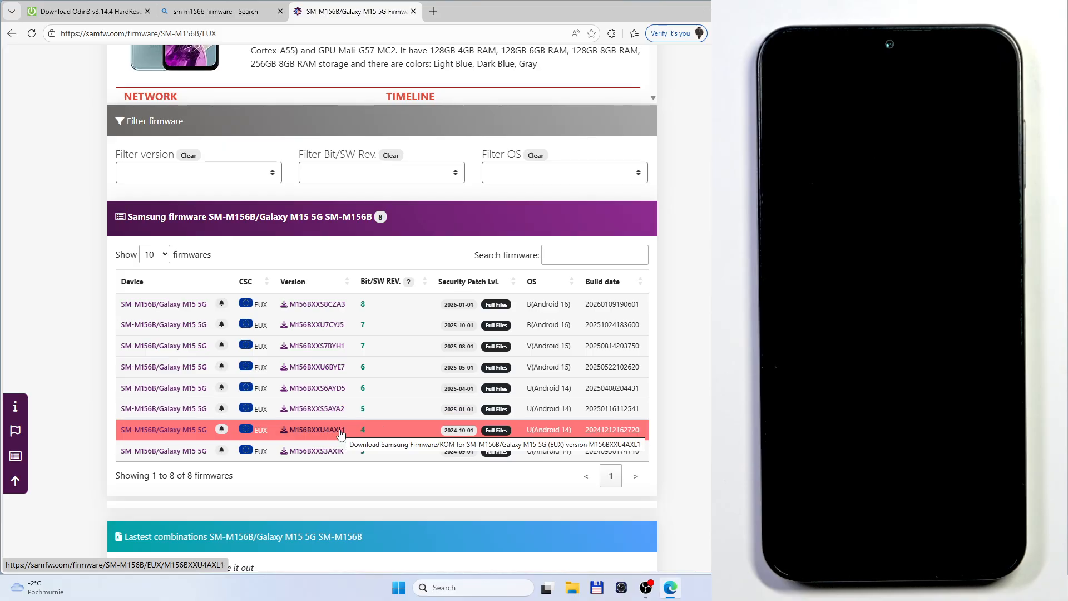
{"action": "left_click", "coordinate": [322, 329]}
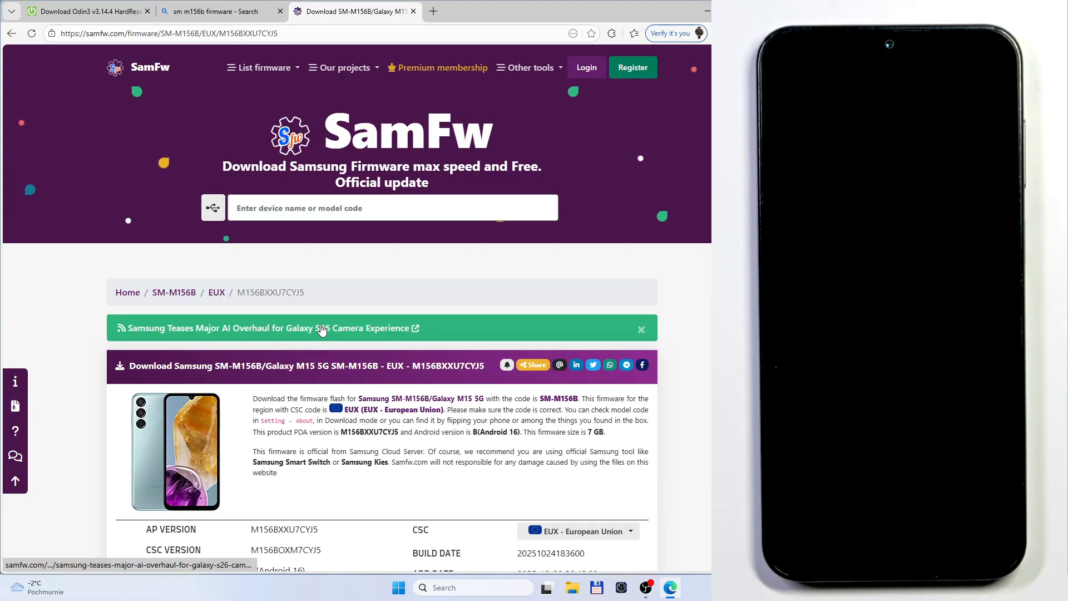
{"action": "scroll", "coordinate": [702, 359], "scroll_direction": "down", "scroll_amount": 5}
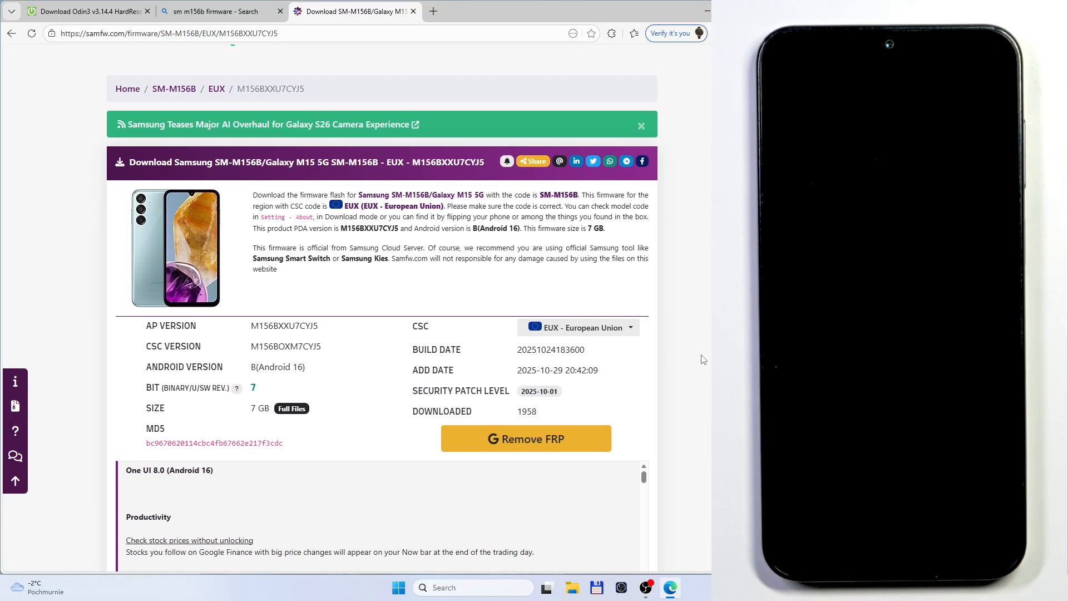
{"action": "scroll", "coordinate": [702, 359], "scroll_direction": "down", "scroll_amount": 4}
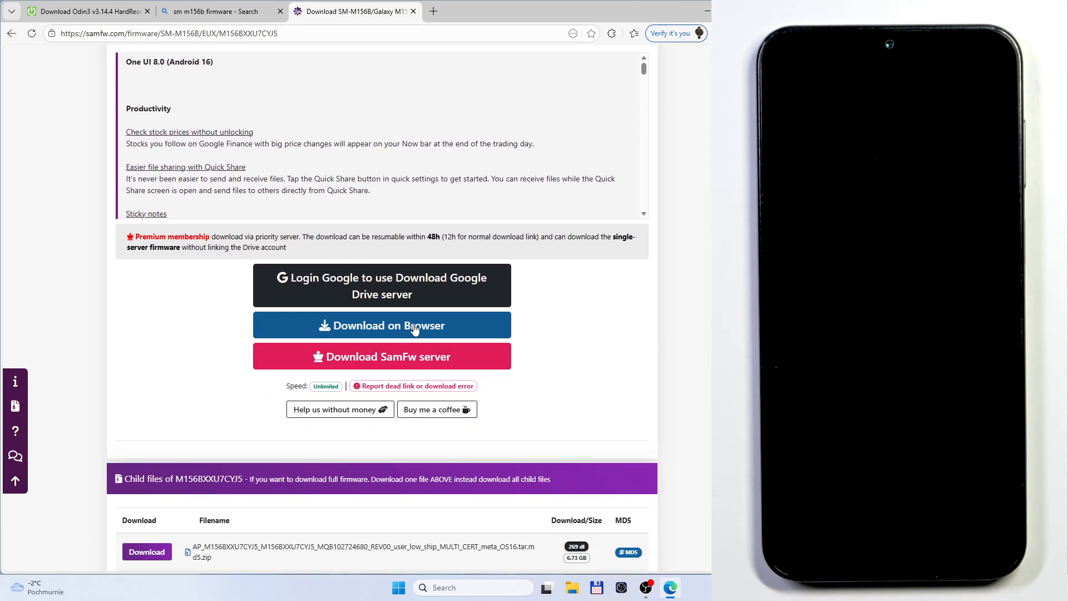
{"action": "left_click", "coordinate": [415, 357]}
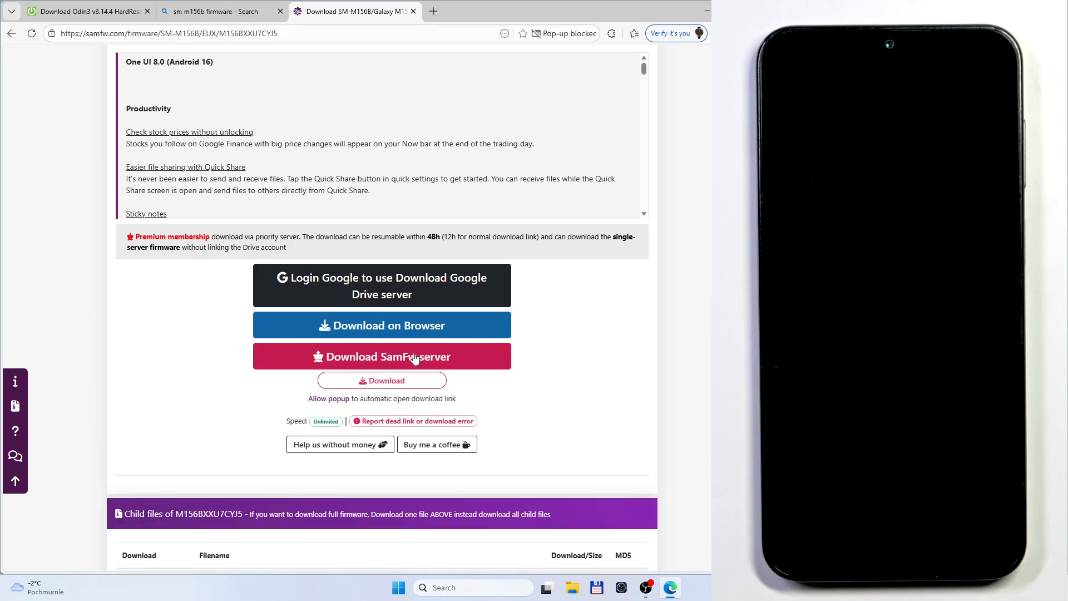
{"action": "left_click", "coordinate": [404, 385]}
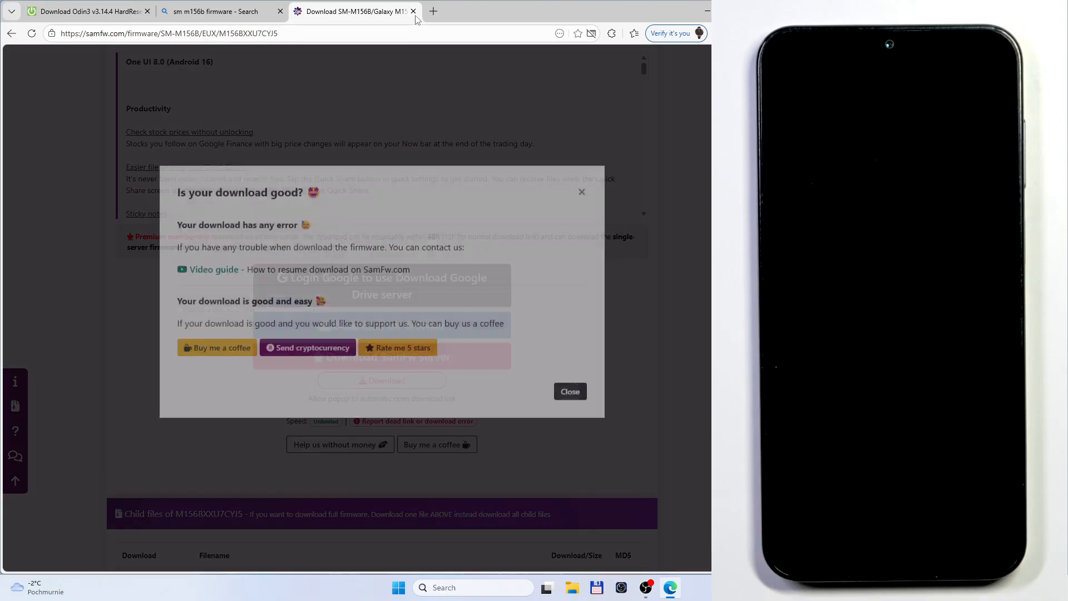
Close the firmware download page and return to the HardReset.info home page
{"action": "left_click", "coordinate": [413, 11]}
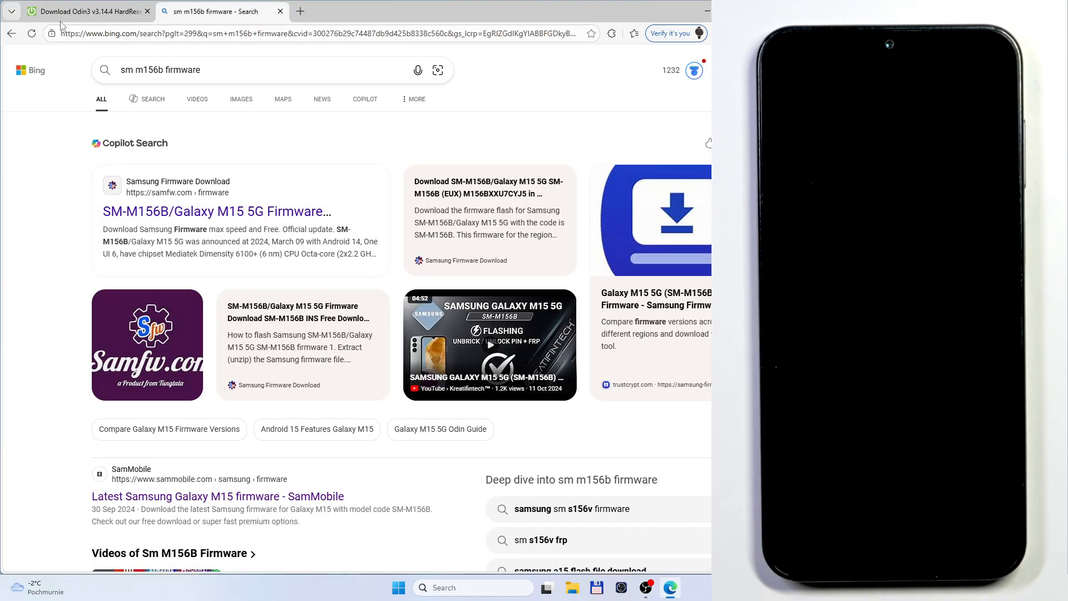
{"action": "left_click", "coordinate": [91, 12]}
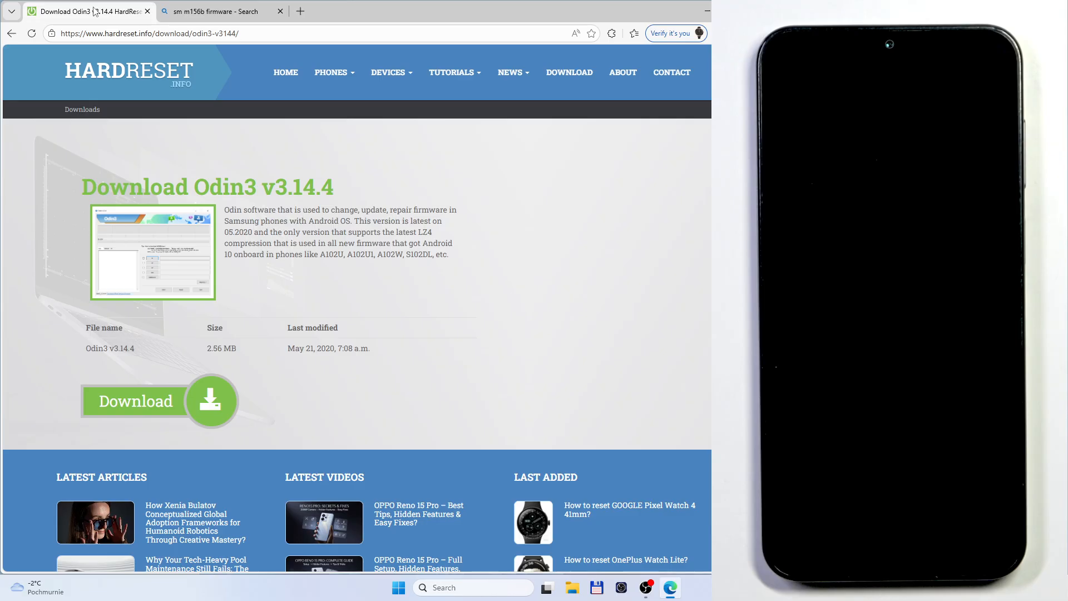
{"action": "left_click", "coordinate": [114, 78]}
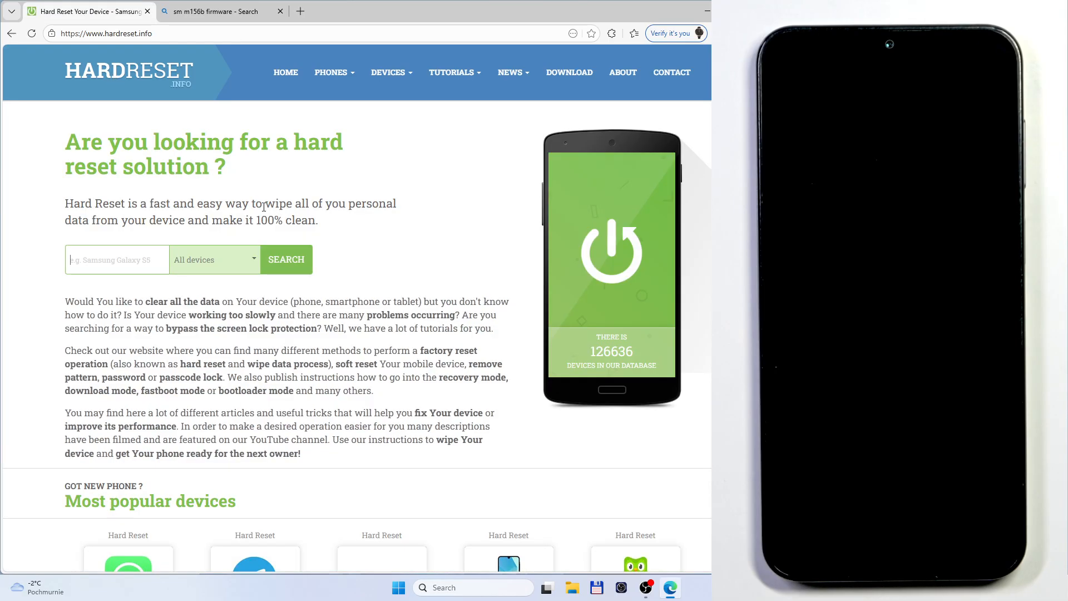
Switch to File Explorer, open the Downloads folder and locate the Odin, Samsung USB driver and SM-M156B firmware archives
{"action": "left_click", "coordinate": [573, 588]}
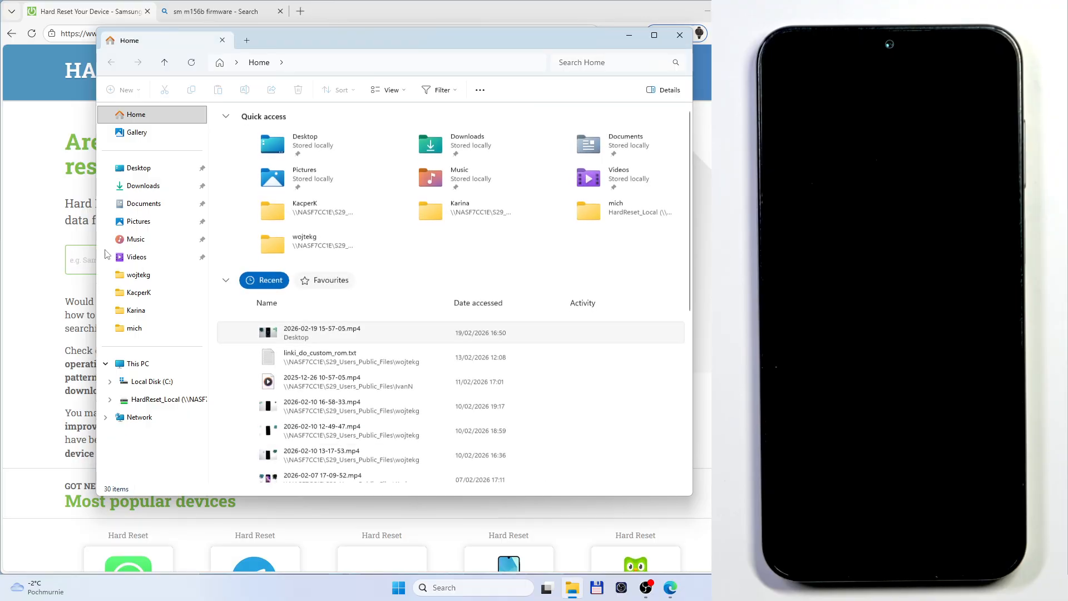
{"action": "left_click", "coordinate": [128, 192]}
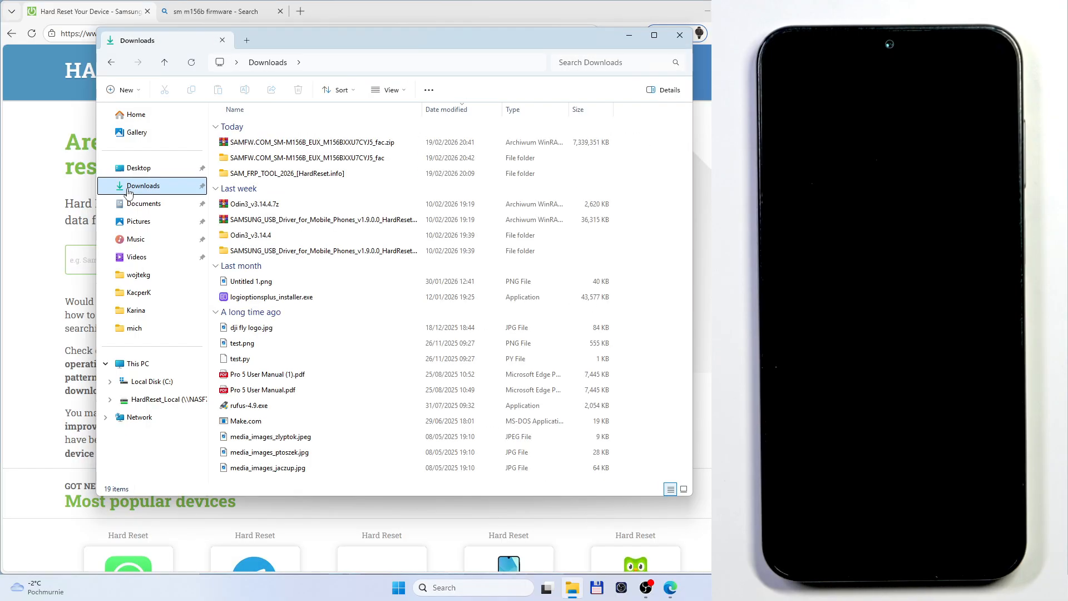
{"action": "left_click", "coordinate": [273, 209]}
{"action": "left_click", "coordinate": [273, 226]}
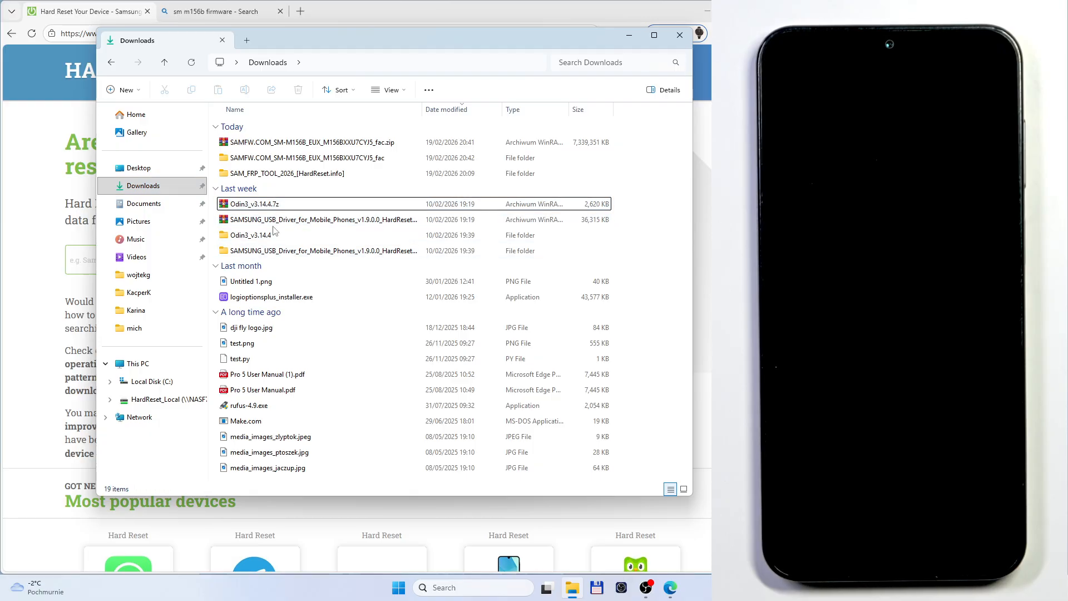
{"action": "left_click", "coordinate": [273, 145]}
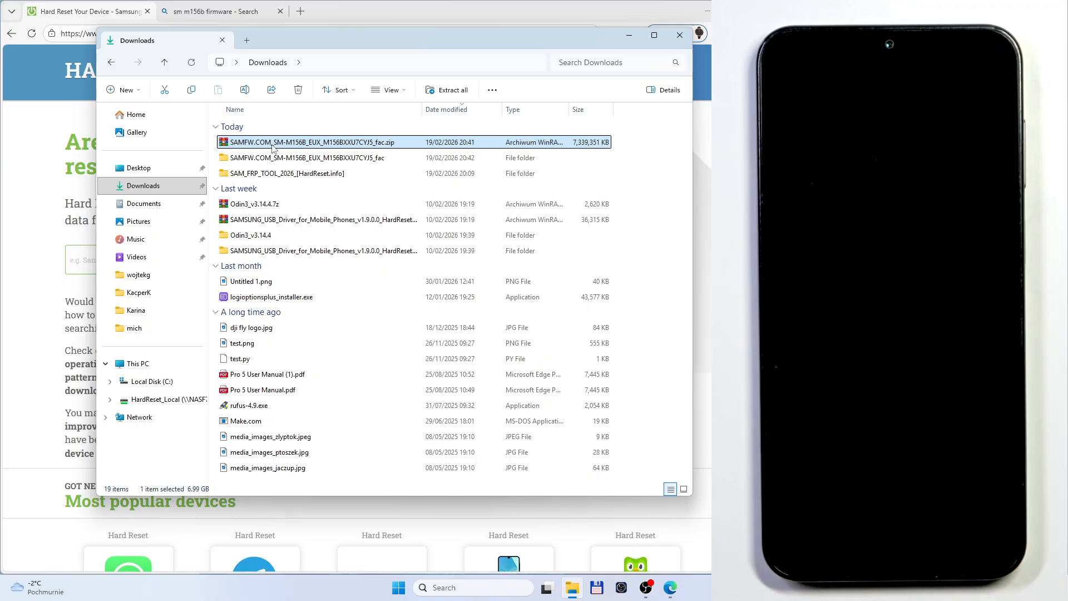
{"action": "left_click", "coordinate": [274, 222]}
{"action": "right_click", "coordinate": [274, 222]}
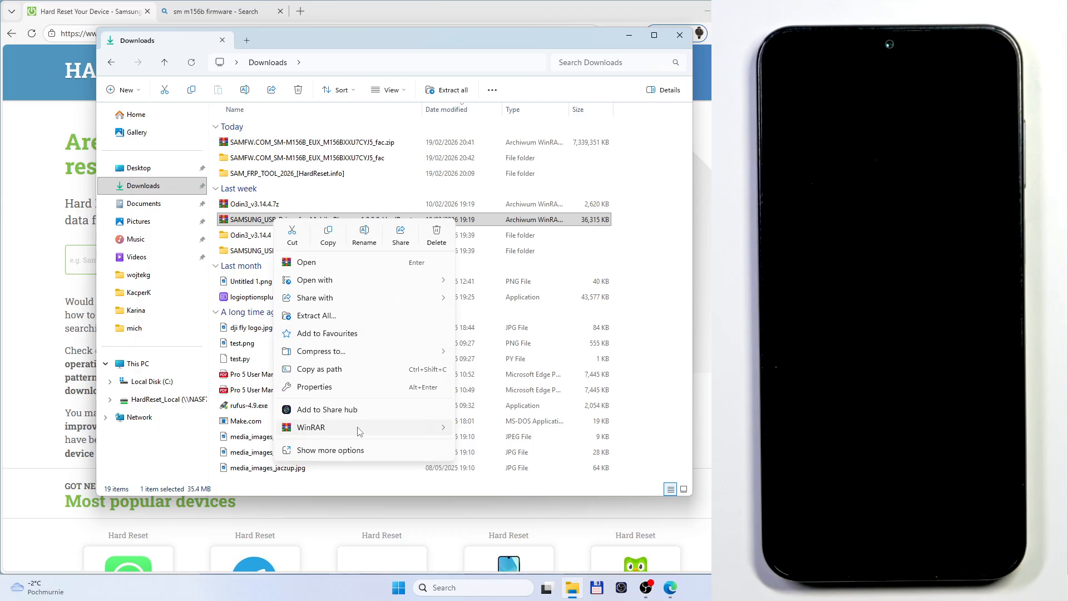
{"action": "mouse_move", "coordinate": [361, 429]}
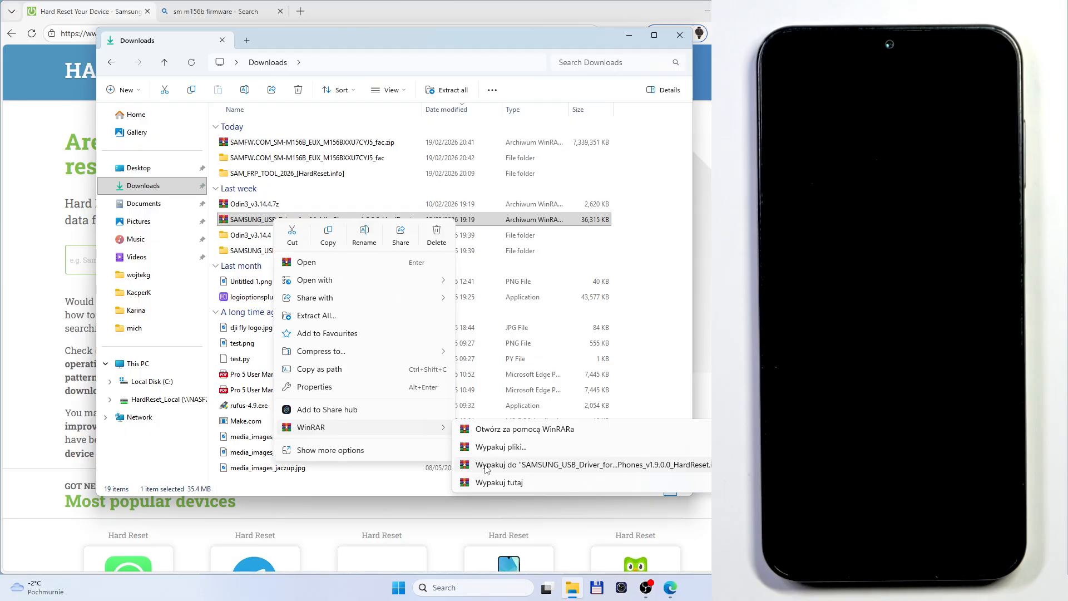
{"action": "left_click", "coordinate": [340, 318]}
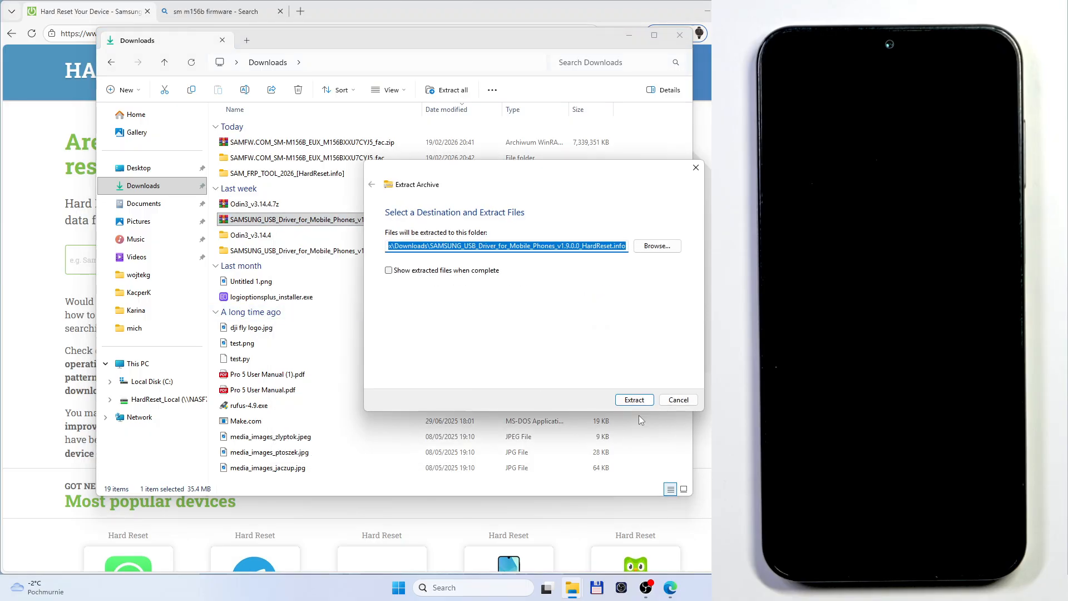
{"action": "left_click", "coordinate": [678, 400]}
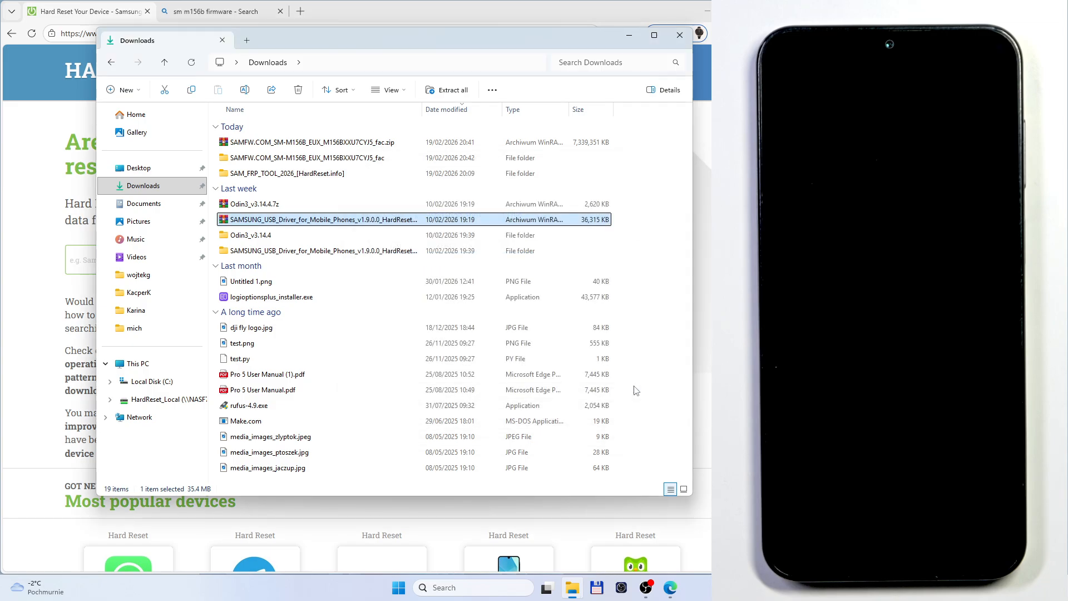
Launch the installer from the extracted SAMSUNG_USB_Driver_for_Mobile_Phones_v1.9.0.0 folder and decline to continue the installation
{"action": "left_click", "coordinate": [260, 205]}
{"action": "left_click", "coordinate": [249, 144]}
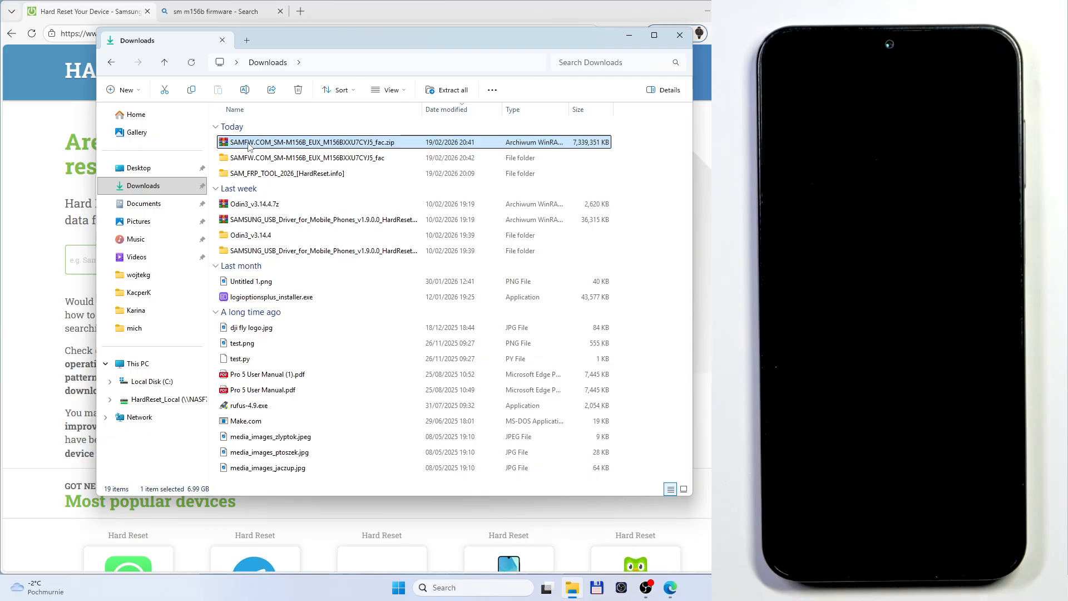
{"action": "left_click", "coordinate": [267, 251]}
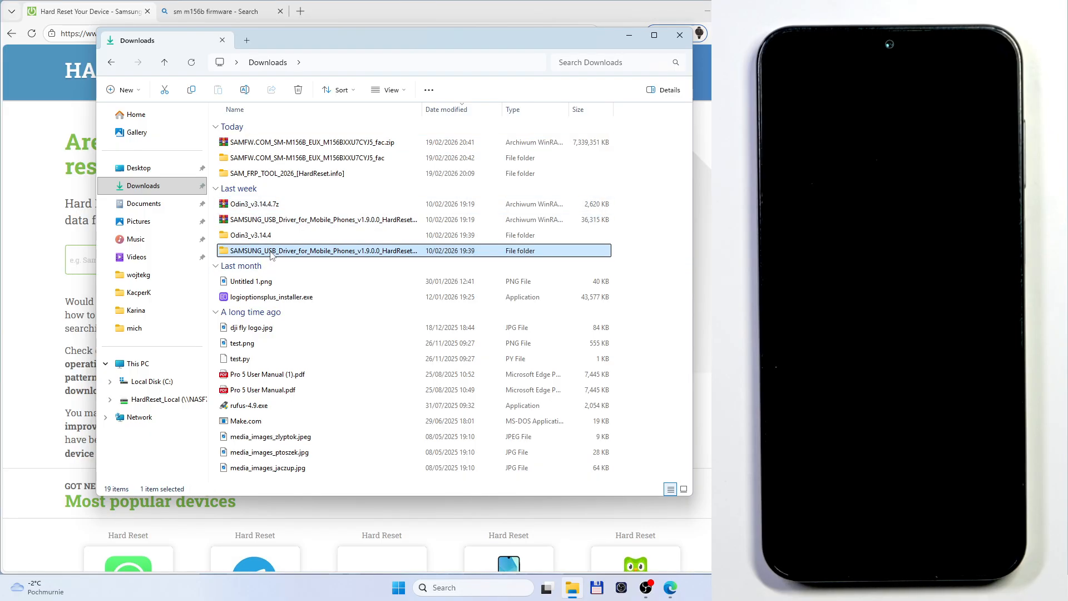
{"action": "double_click", "coordinate": [270, 254]}
{"action": "left_click", "coordinate": [304, 145]}
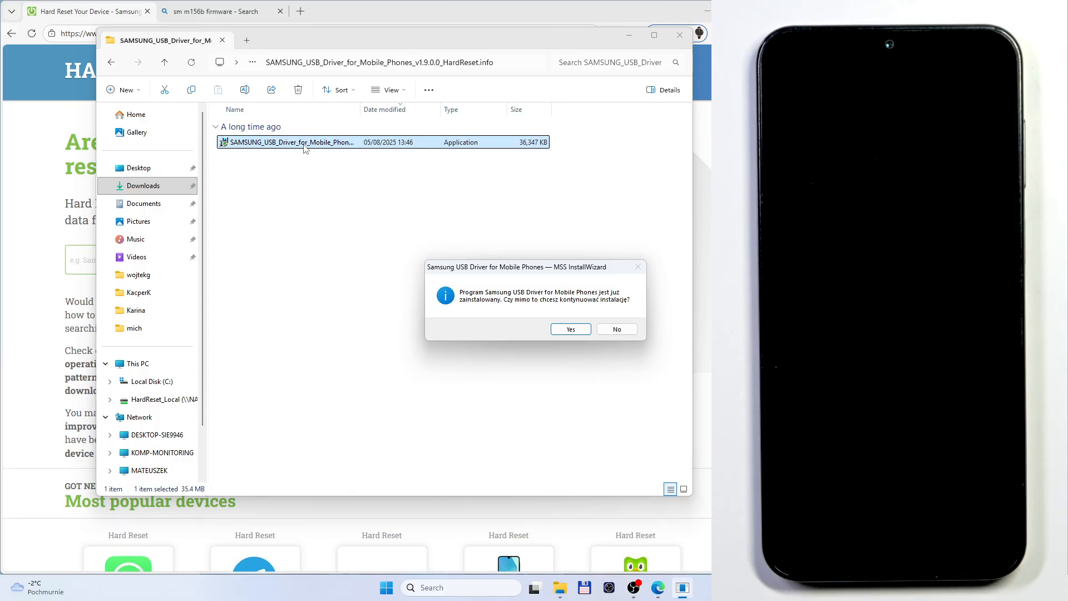
{"action": "left_click", "coordinate": [617, 329]}
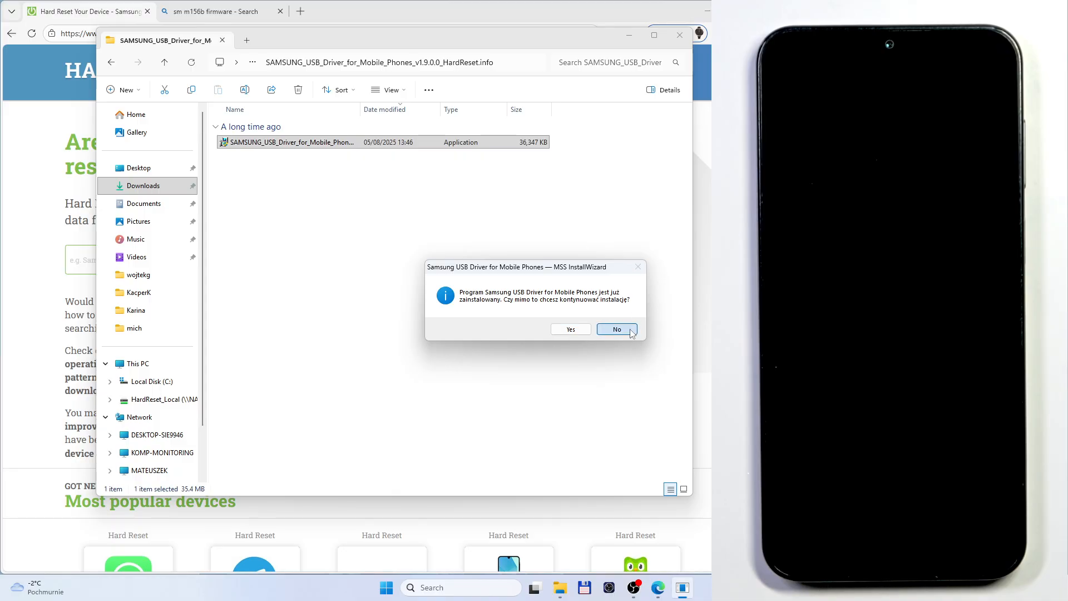
Return to the Downloads folder, launch Odin3_v3.14.4.exe from the nested Odin3_v3.14.4 folder and acknowledge its account warning
{"action": "left_click", "coordinate": [382, 202]}
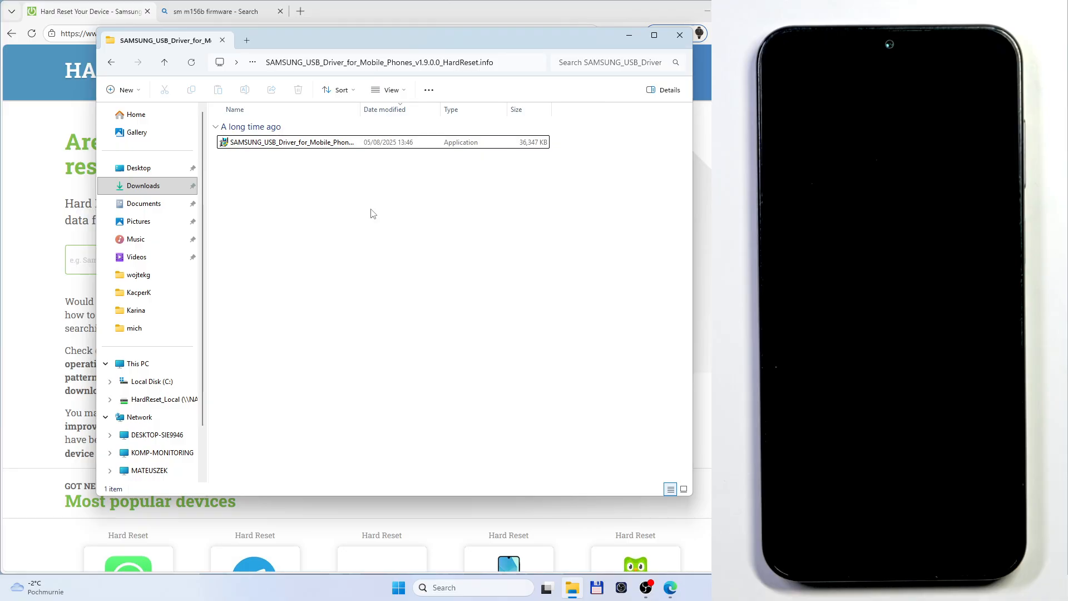
{"action": "left_click", "coordinate": [110, 61]}
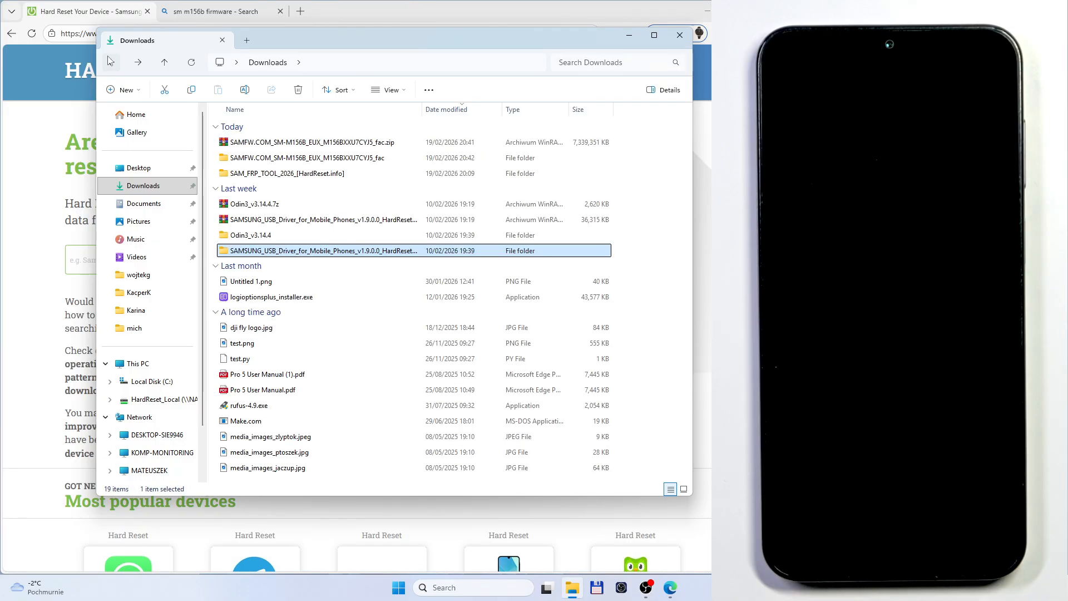
{"action": "double_click", "coordinate": [257, 236]}
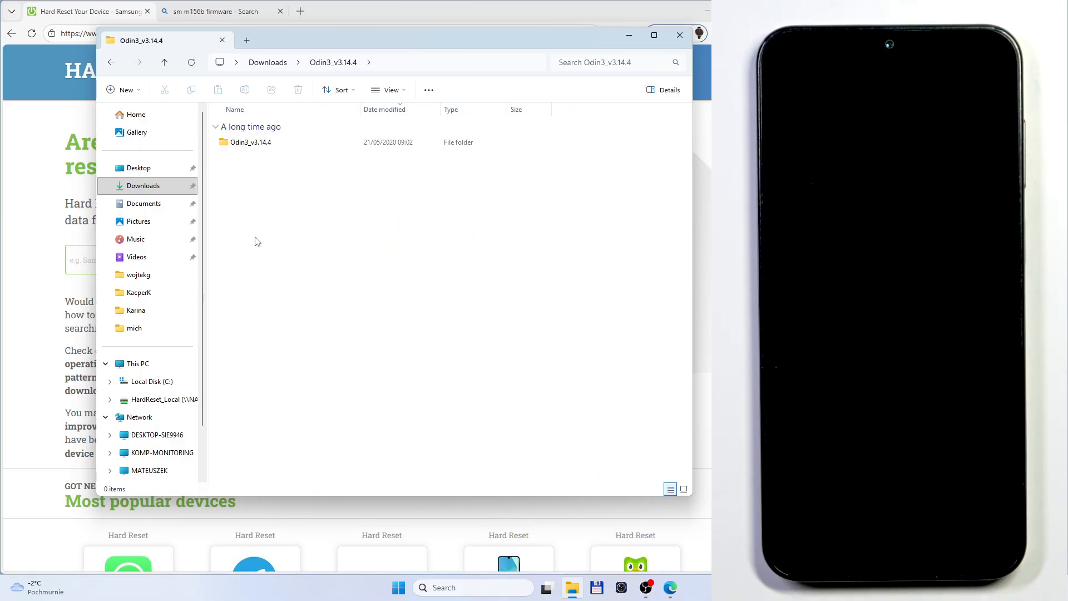
{"action": "double_click", "coordinate": [270, 144]}
{"action": "double_click", "coordinate": [279, 159]}
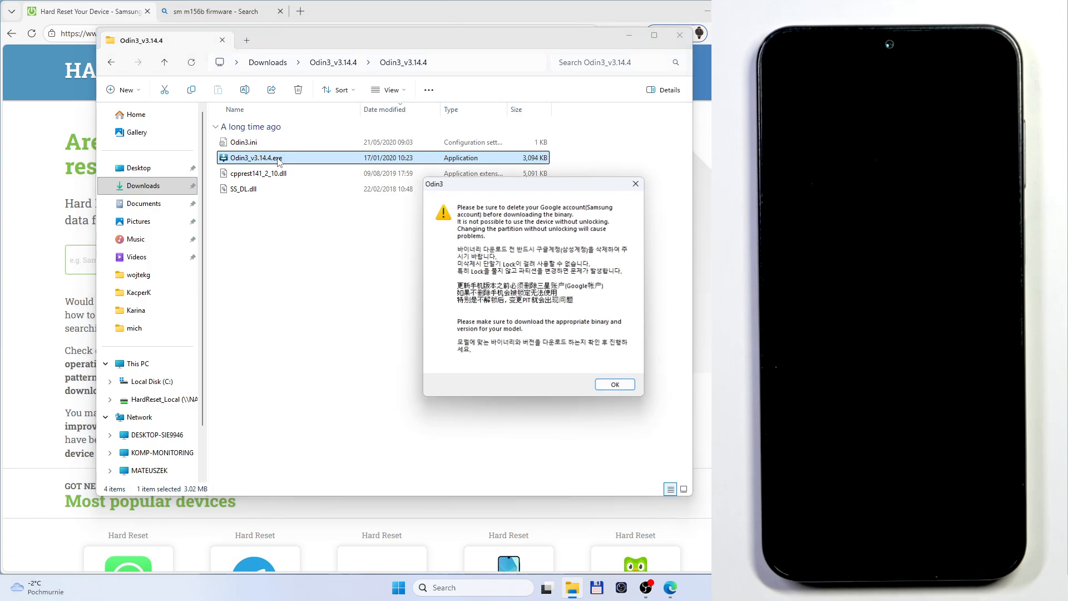
{"action": "left_click", "coordinate": [633, 387]}
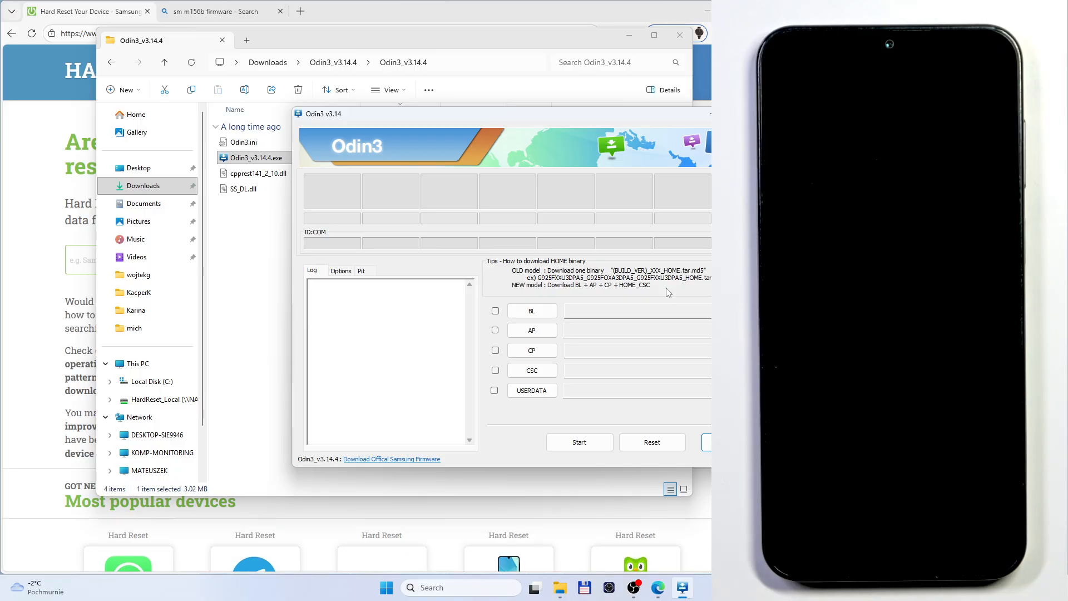
Minimize the File Explorer window and reposition the Odin3 window so all of its controls are in view over the browser
{"action": "left_click", "coordinate": [630, 34]}
{"action": "left_click_drag", "start_coordinate": [562, 121], "coordinate": [393, 123]}
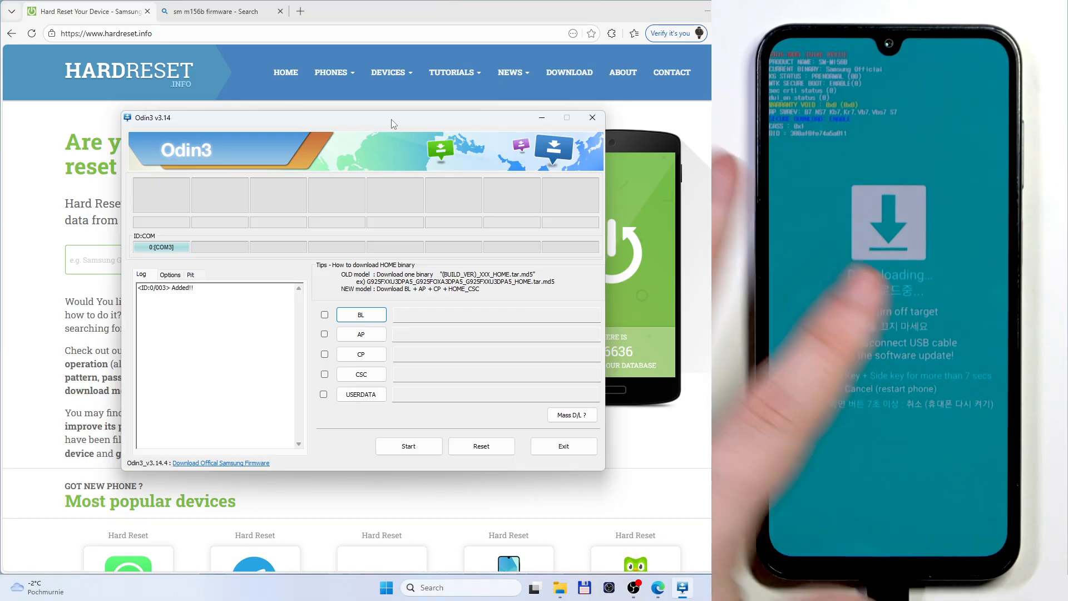
{"action": "left_click_drag", "start_coordinate": [382, 126], "coordinate": [450, 139]}
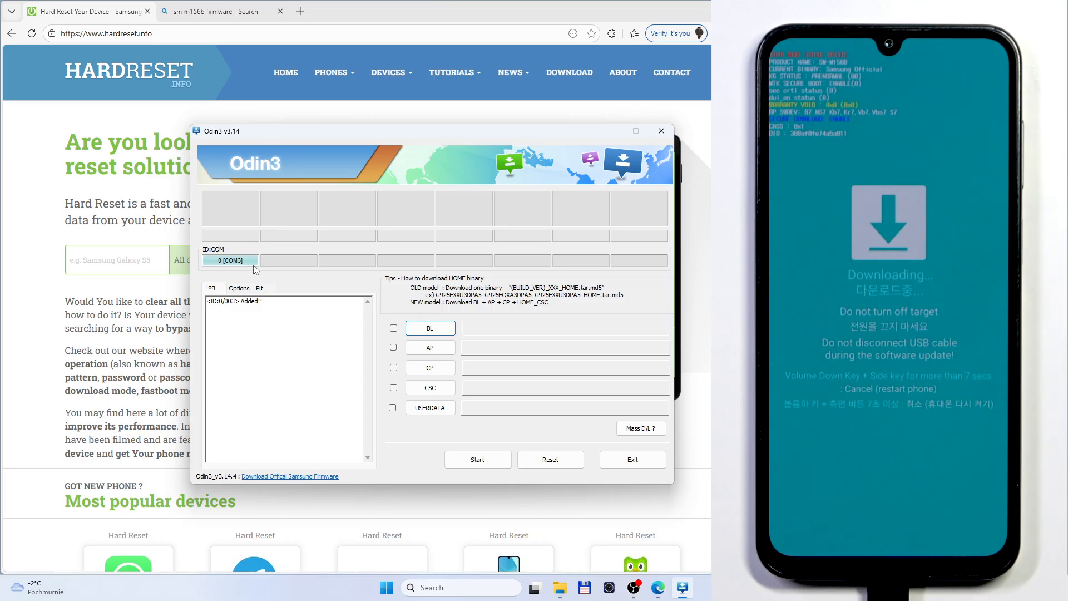
{"action": "left_click_drag", "start_coordinate": [342, 137], "coordinate": [255, 160]}
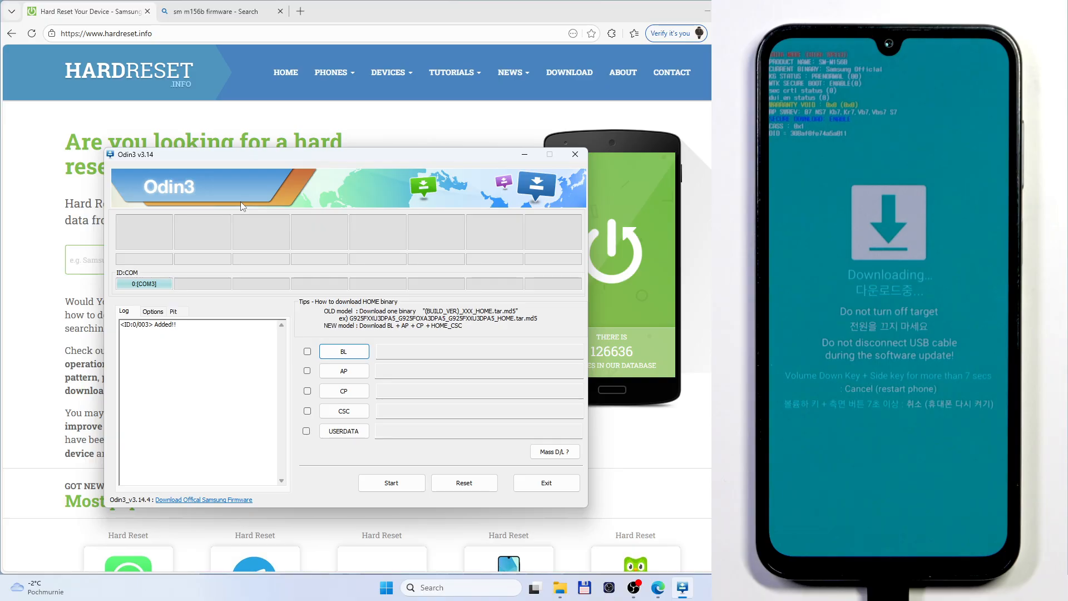
Load the BL_M156BXXU7CYJ5 file from the SAMFW.COM_SM-M156B_EUX_M156BXXU7CYJ5_fac folder in Downloads as the BL file
{"action": "left_click", "coordinate": [344, 352]}
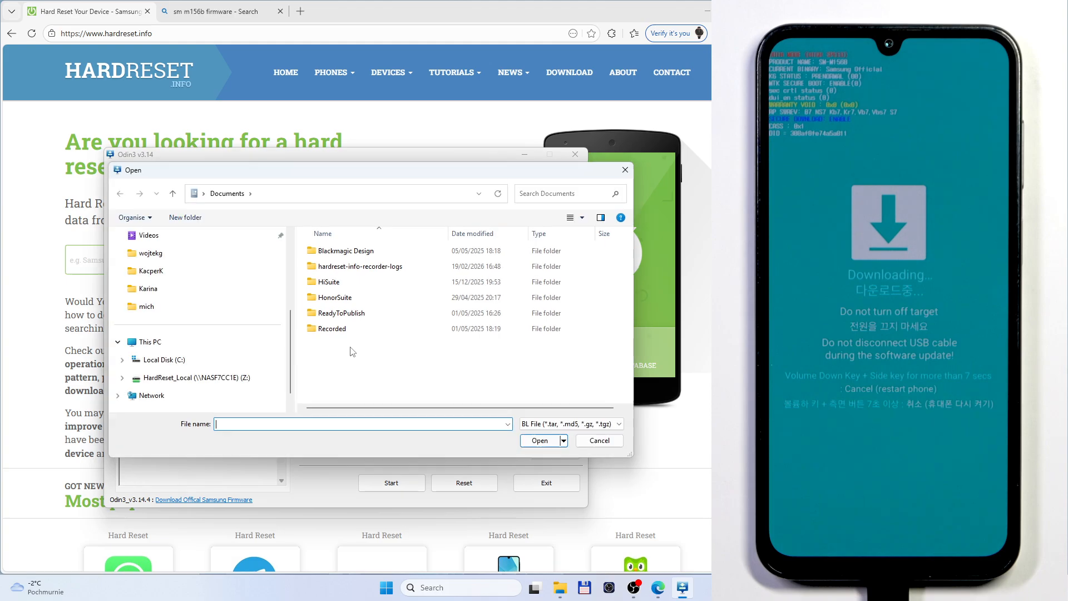
{"action": "left_click", "coordinate": [194, 290]}
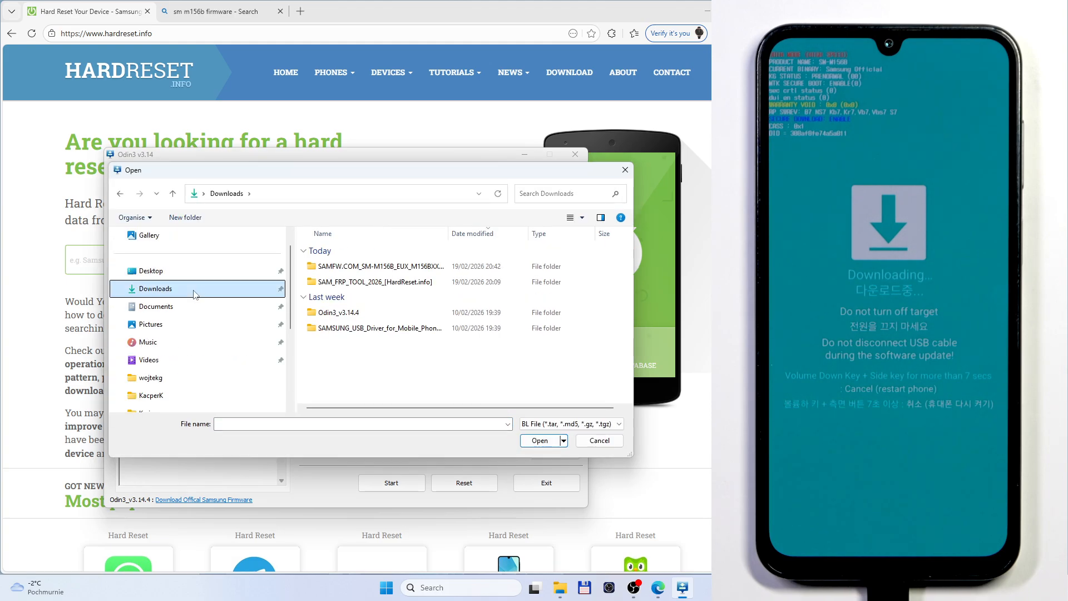
{"action": "double_click", "coordinate": [388, 267]}
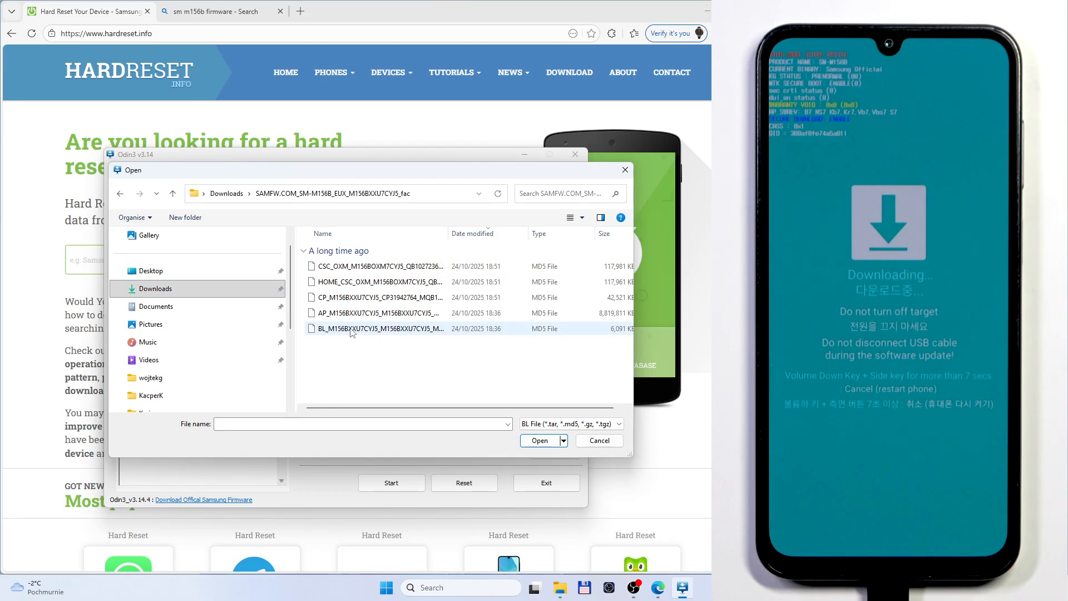
{"action": "left_click", "coordinate": [351, 330]}
{"action": "left_click", "coordinate": [549, 443]}
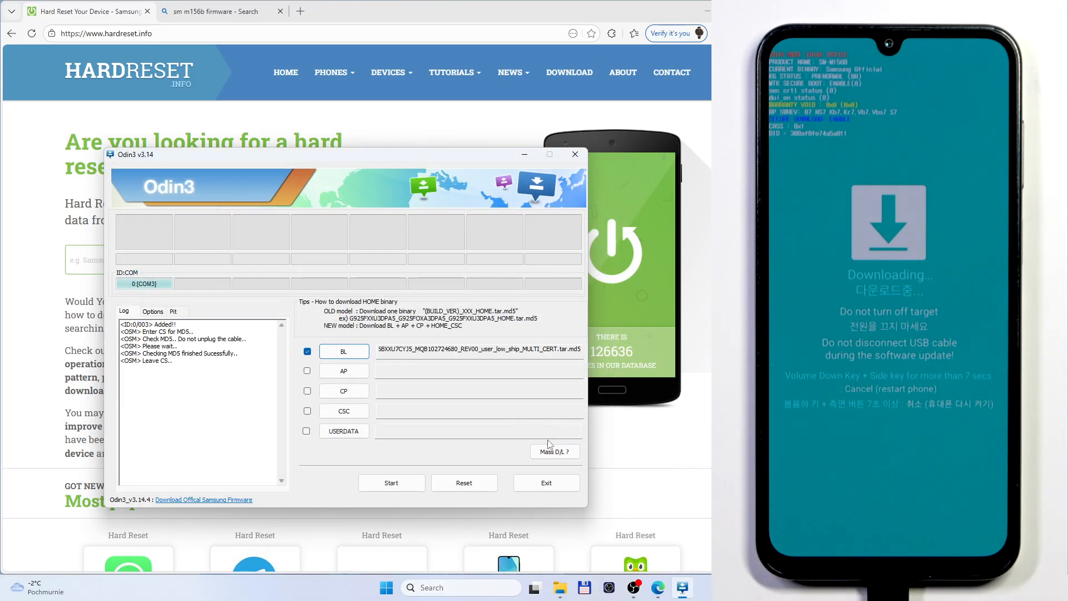
Load the AP_M156BXXU7CYJ5 file as the AP file and the CP_M156BXXU7CYJ5 file as the CP file
{"action": "left_click", "coordinate": [345, 371]}
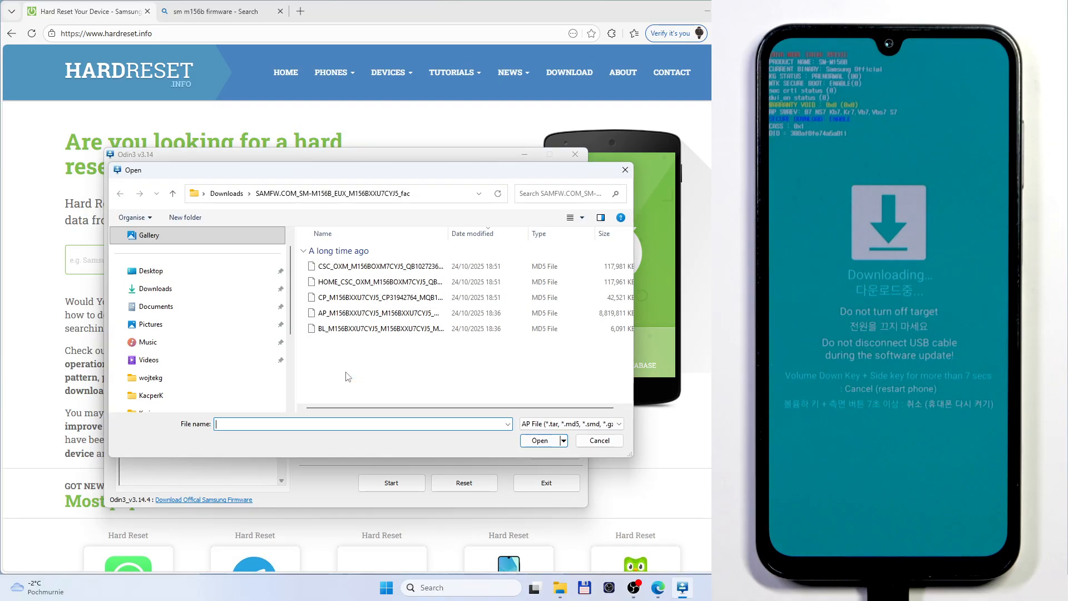
{"action": "left_click", "coordinate": [337, 313]}
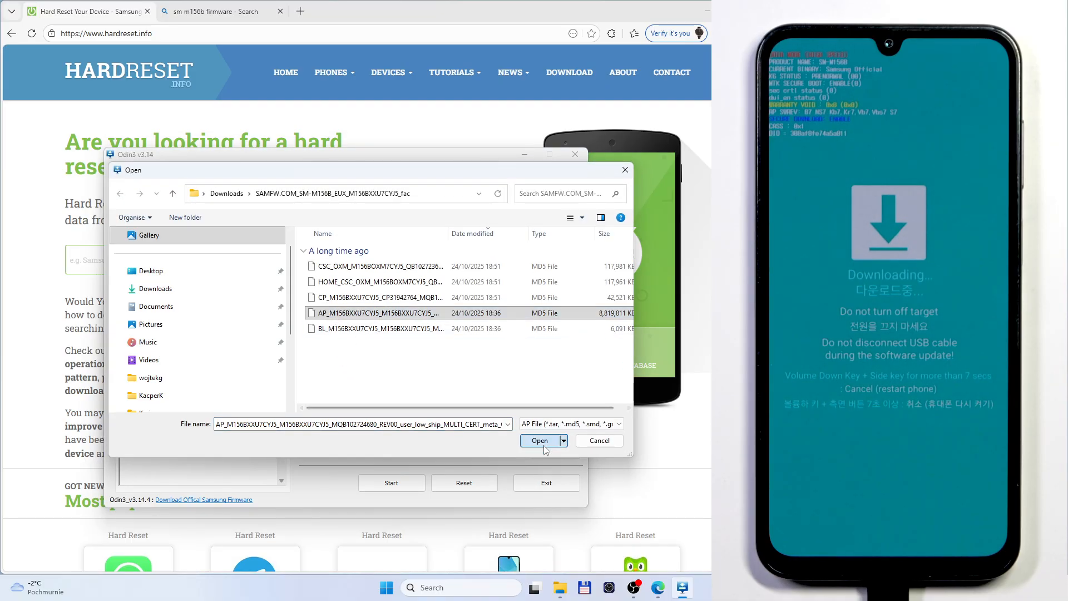
{"action": "left_click", "coordinate": [543, 444]}
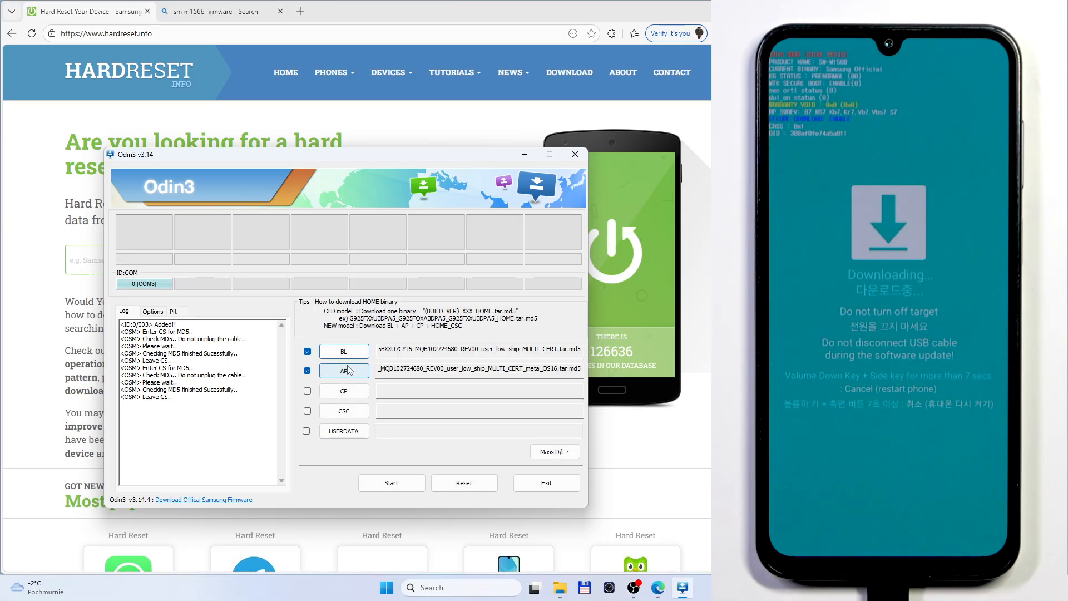
{"action": "left_click", "coordinate": [344, 390]}
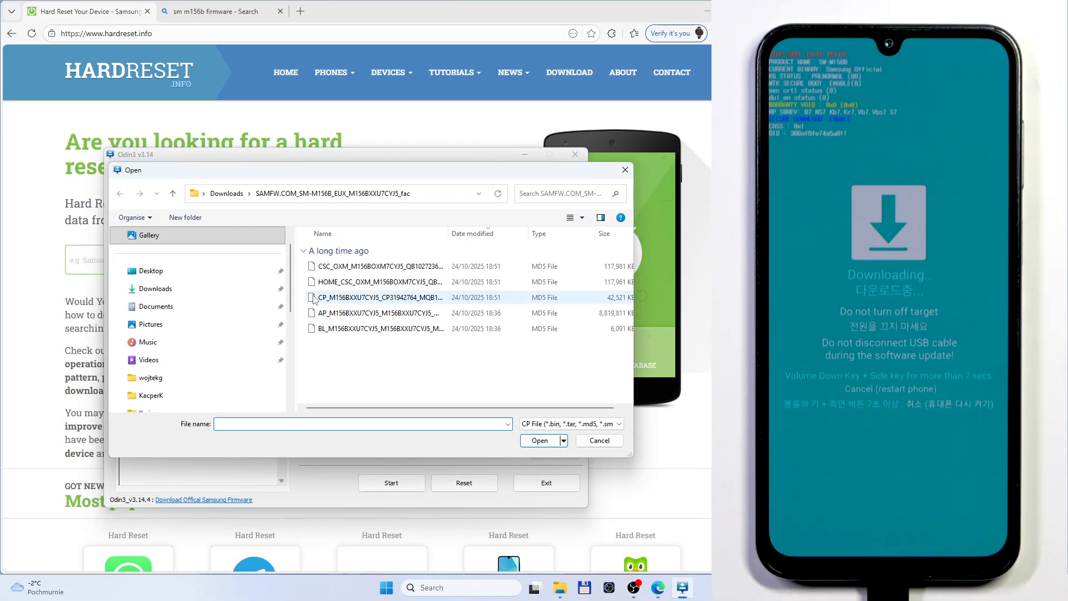
{"action": "left_click", "coordinate": [356, 297]}
{"action": "left_click", "coordinate": [540, 441]}
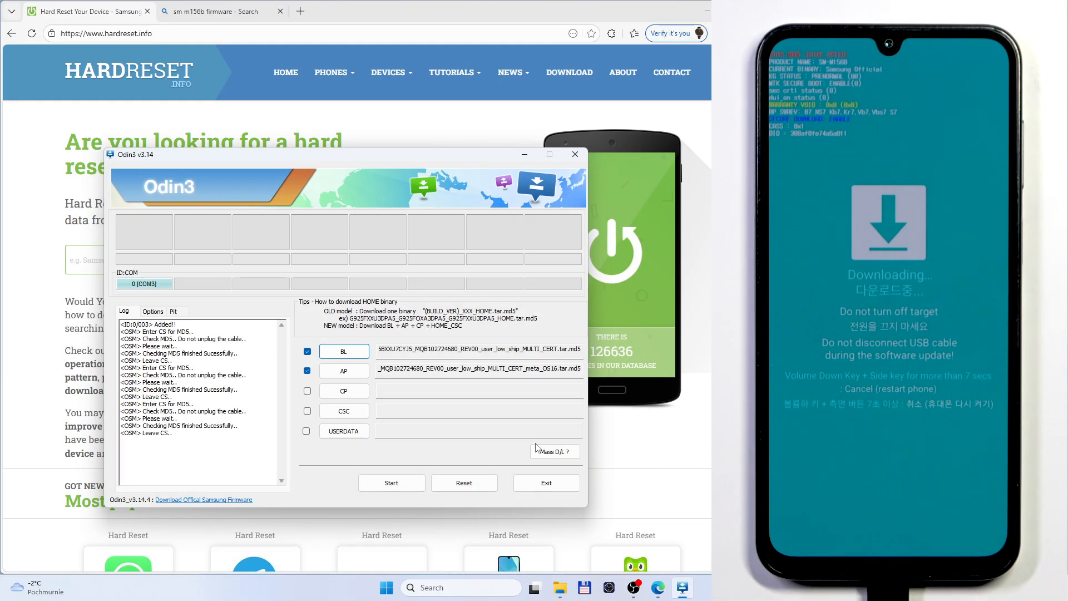
Load the HOME_CSC_OXM_M156BOXM7CYJ5 file from the firmware folder as the CSC file
{"action": "left_click", "coordinate": [350, 415]}
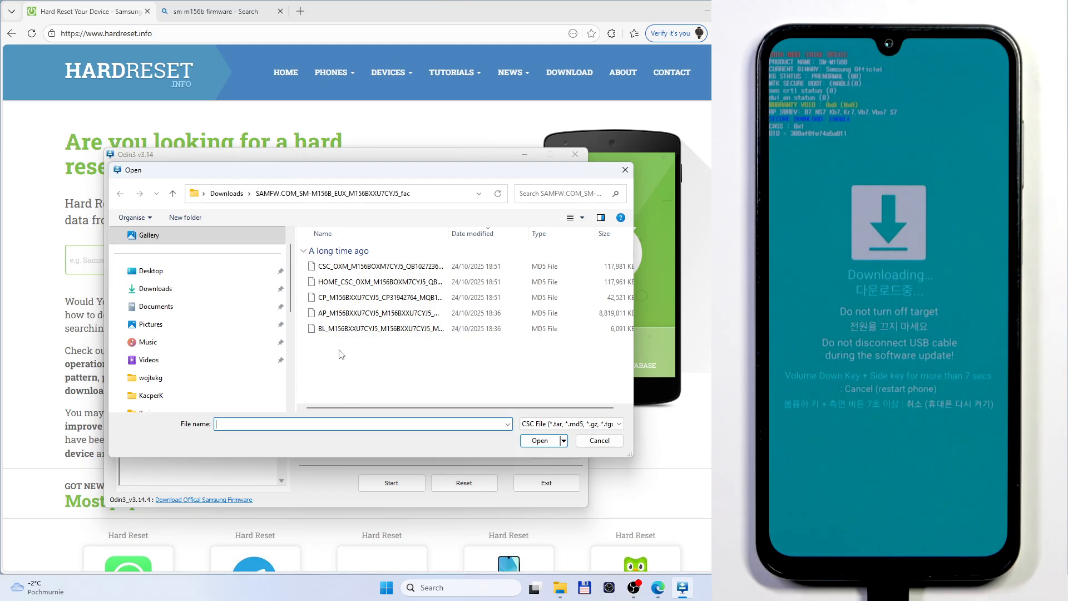
{"action": "left_click", "coordinate": [332, 285]}
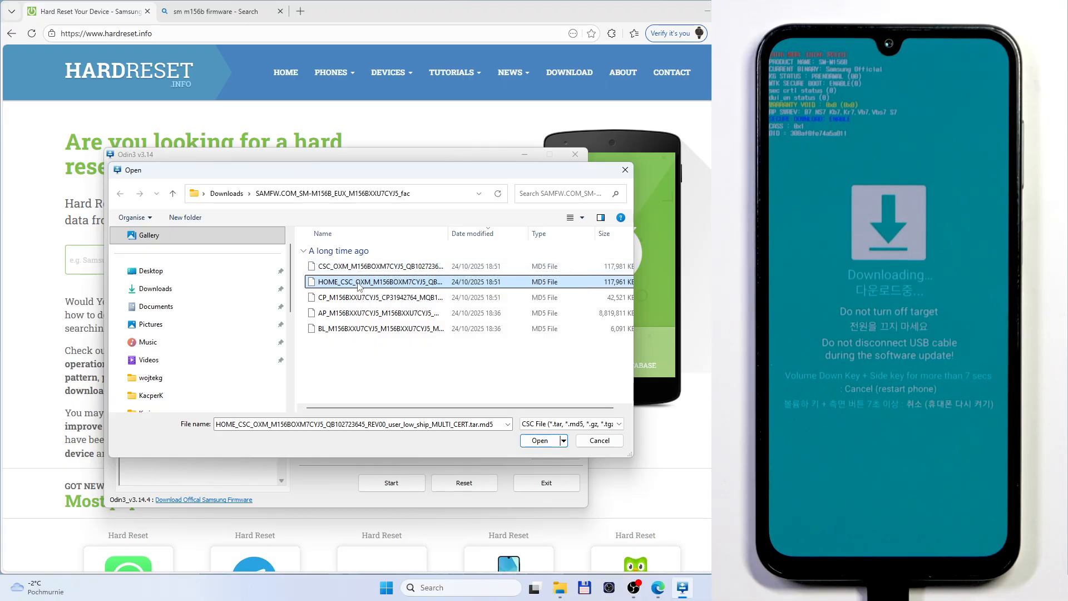
{"action": "left_click", "coordinate": [359, 284]}
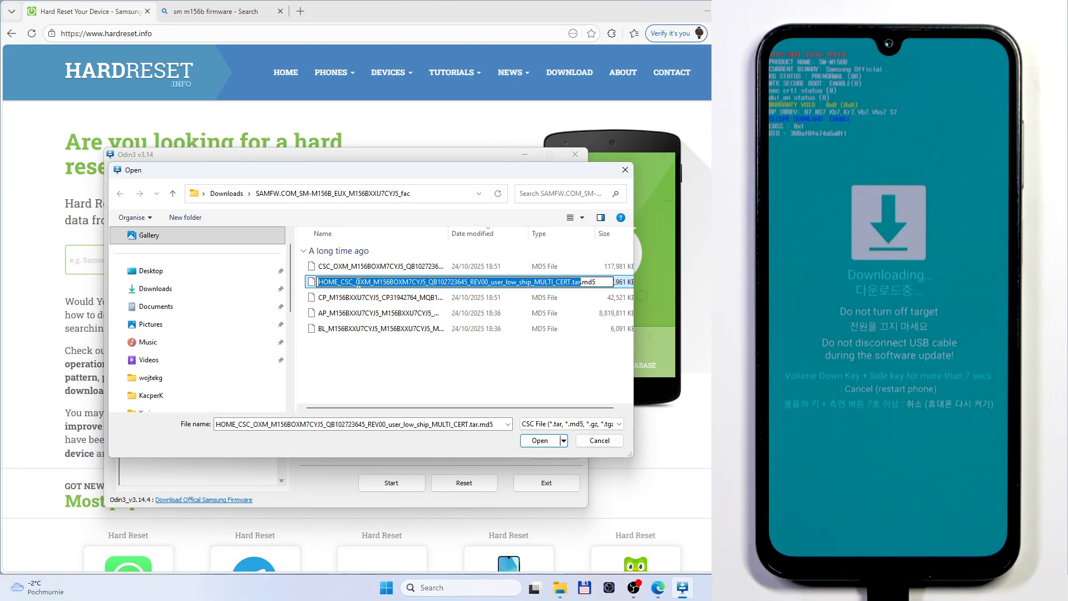
{"action": "left_click", "coordinate": [627, 283]}
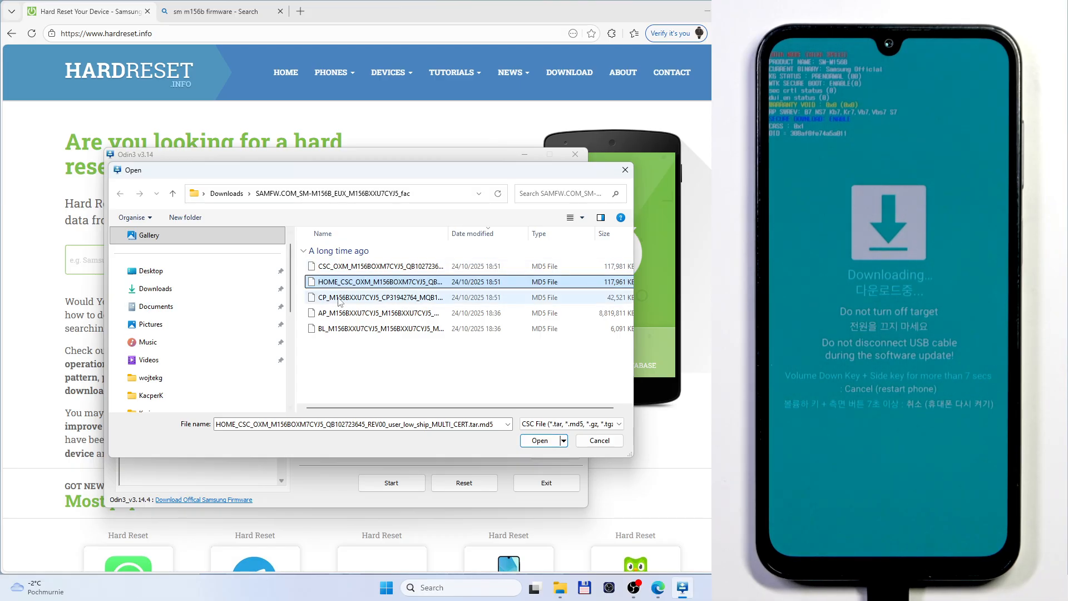
{"action": "left_click", "coordinate": [549, 440]}
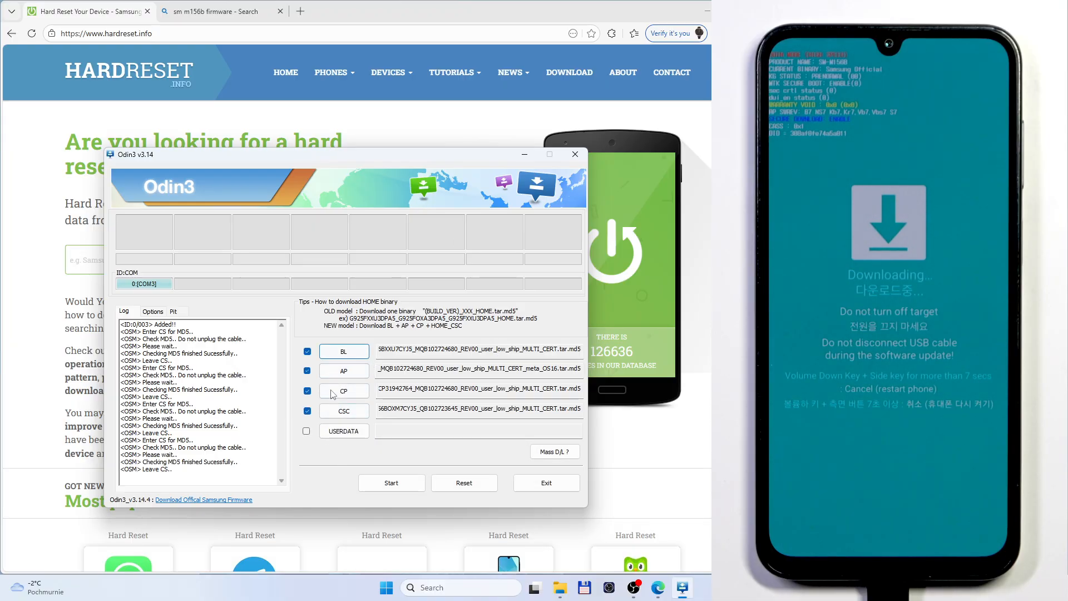
Flash the loaded BL, AP, CP and CSC files to the connected phone and close Odin3 once flashing completes
{"action": "left_click", "coordinate": [393, 484]}
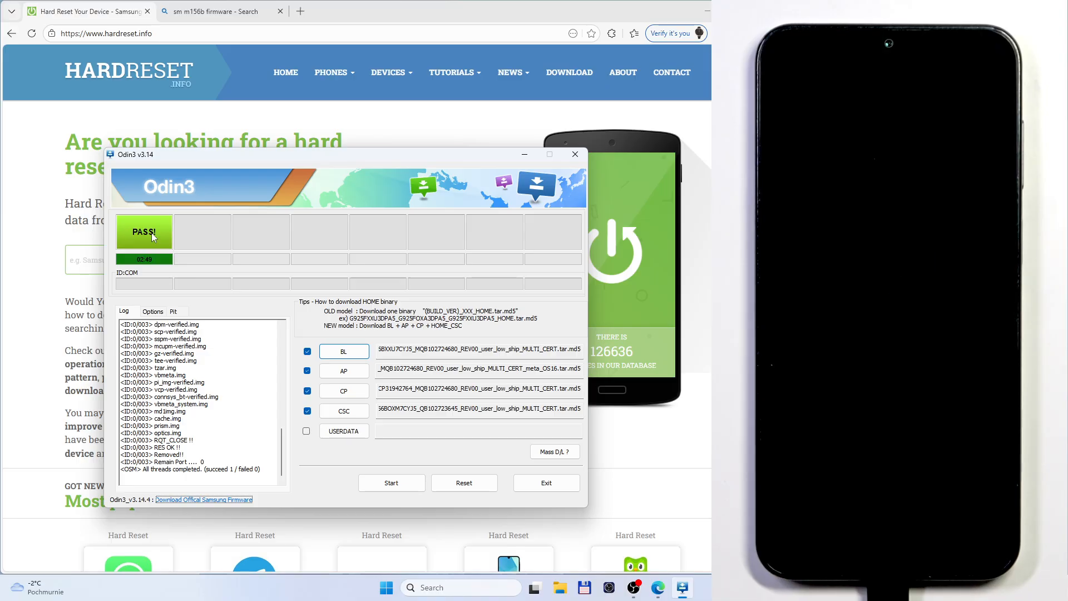
{"action": "left_click", "coordinate": [575, 155]}
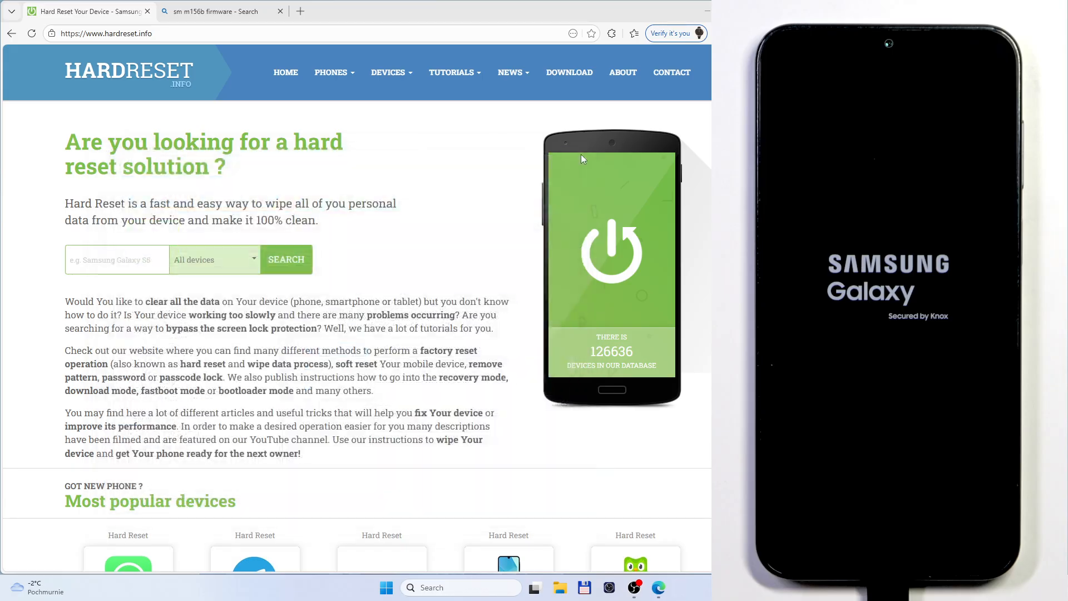